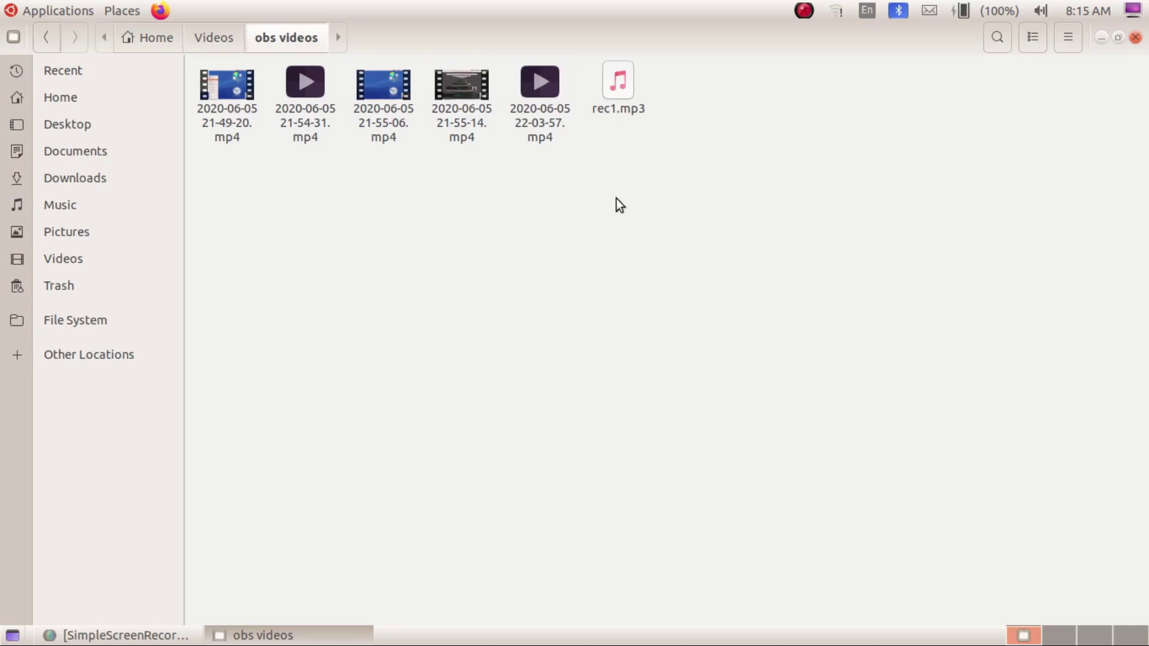
# Step: Switch to the Kdenlive 18.12 video editor by launching it from the Sound & Video applications
pyautogui.click(537, 136)
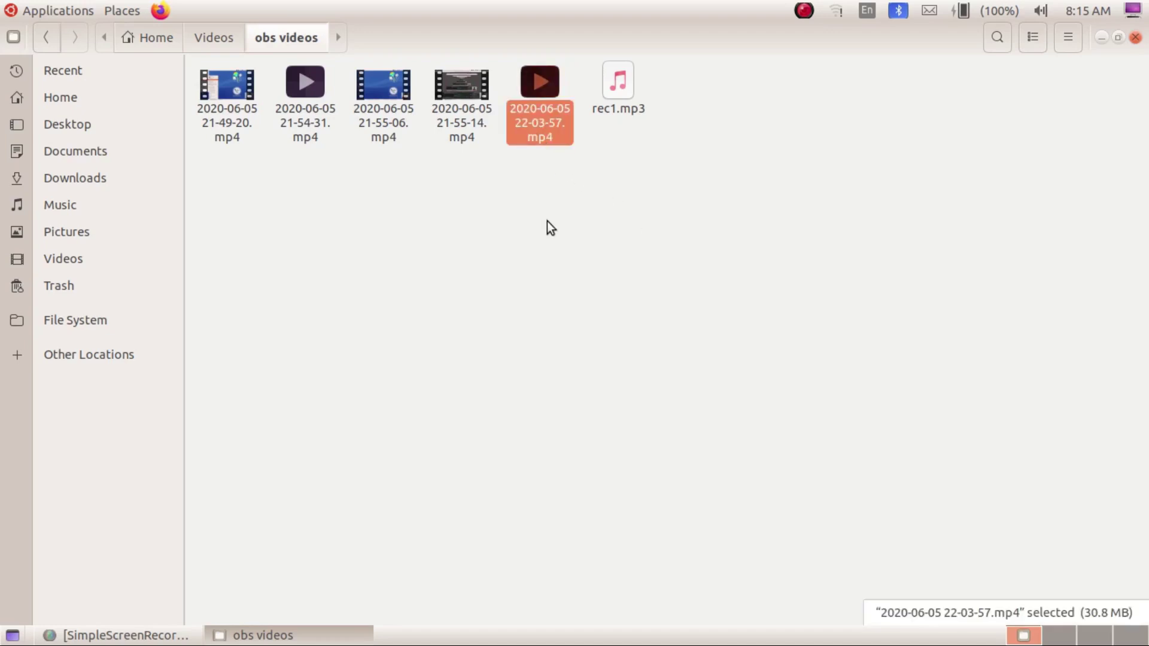
pyautogui.click(73, 13)
pyautogui.moveTo(89, 310)
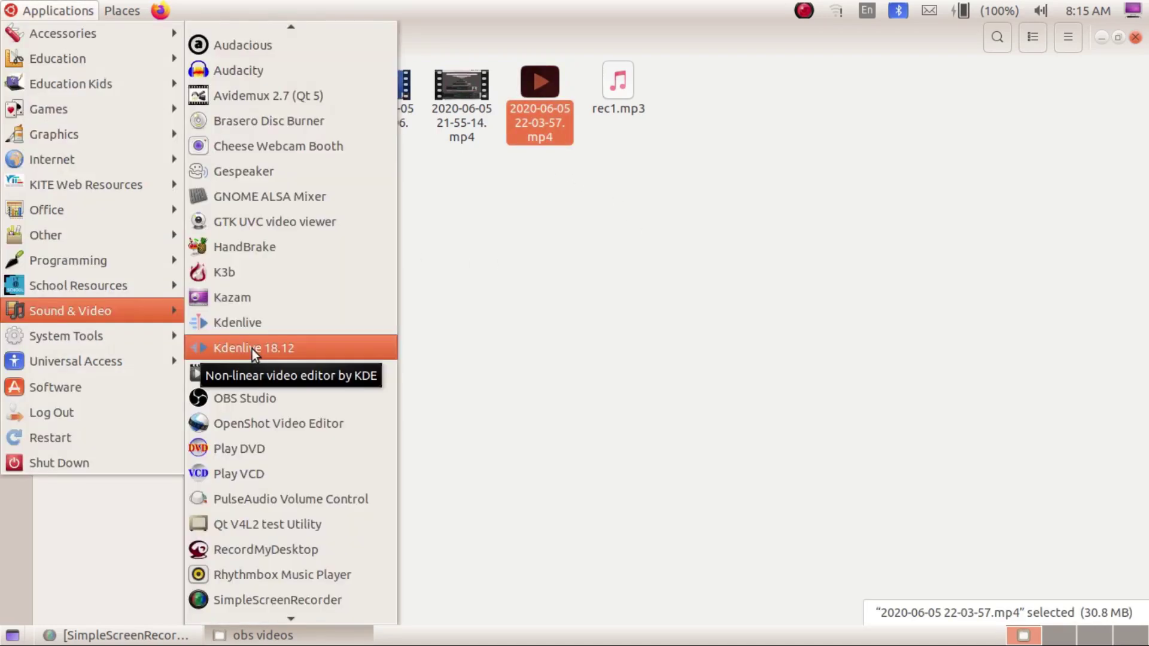
pyautogui.click(284, 354)
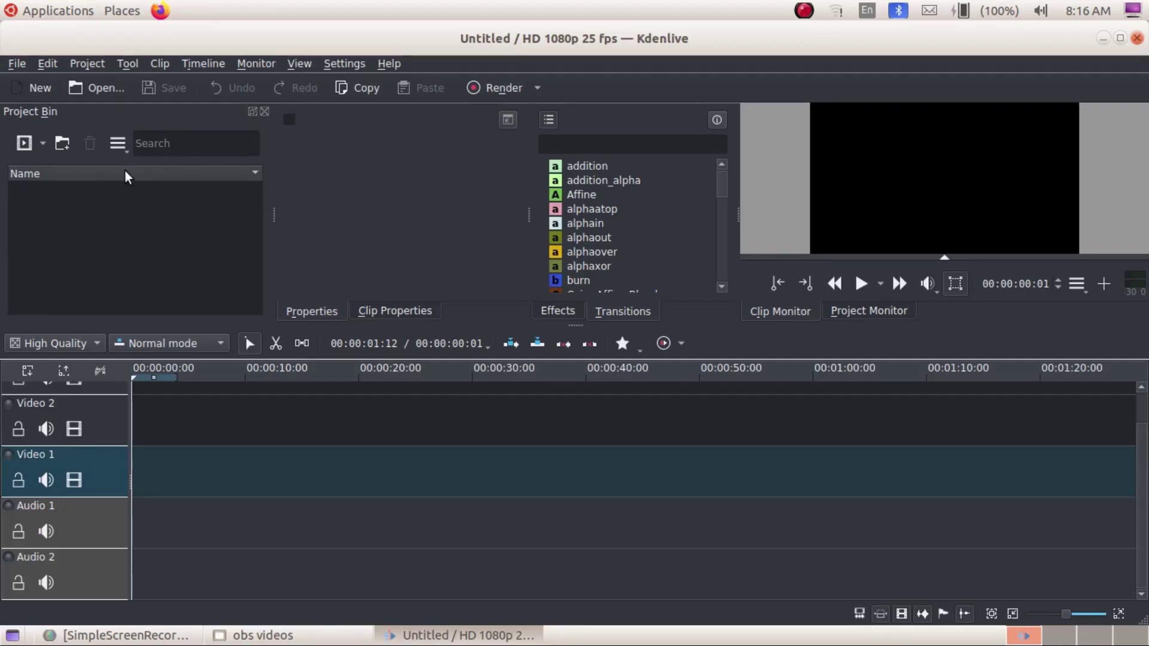
pyautogui.click(42, 149)
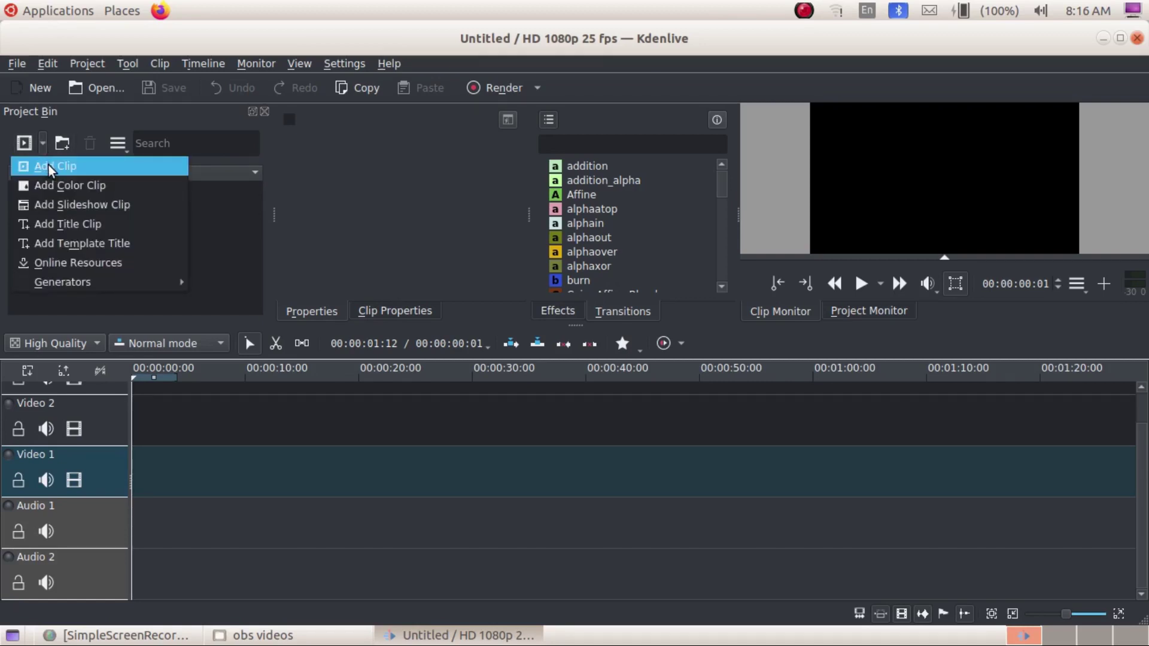
pyautogui.click(49, 164)
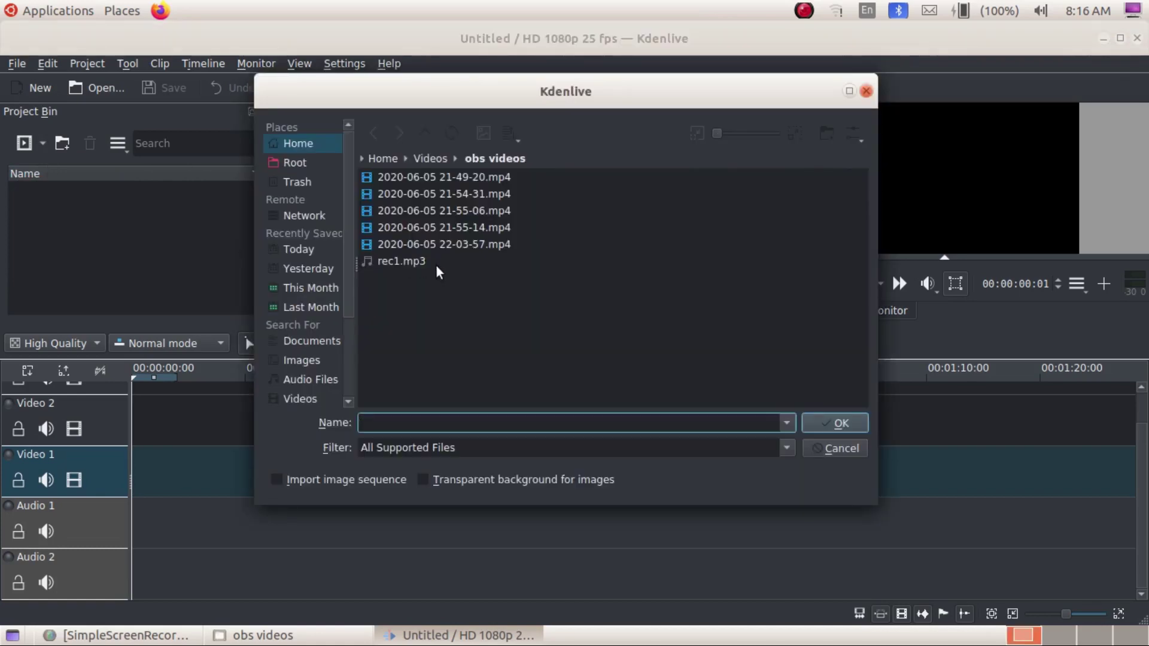
pyautogui.click(501, 247)
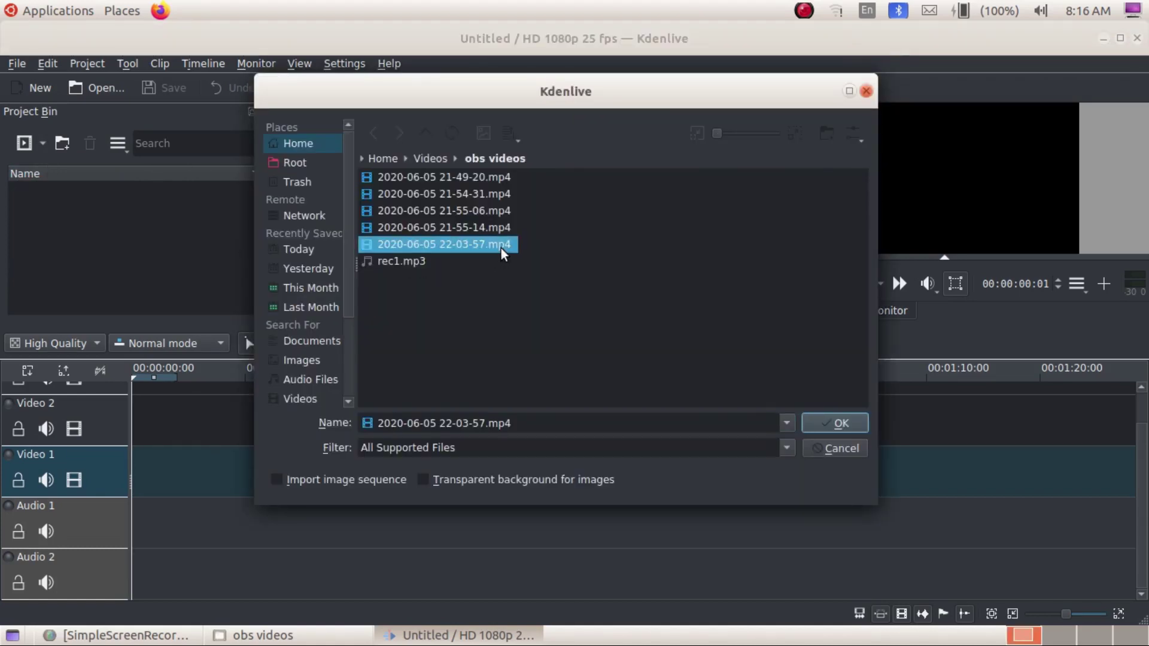
pyautogui.keyDown('ctrl'); pyautogui.click(405, 265); pyautogui.keyUp('ctrl')
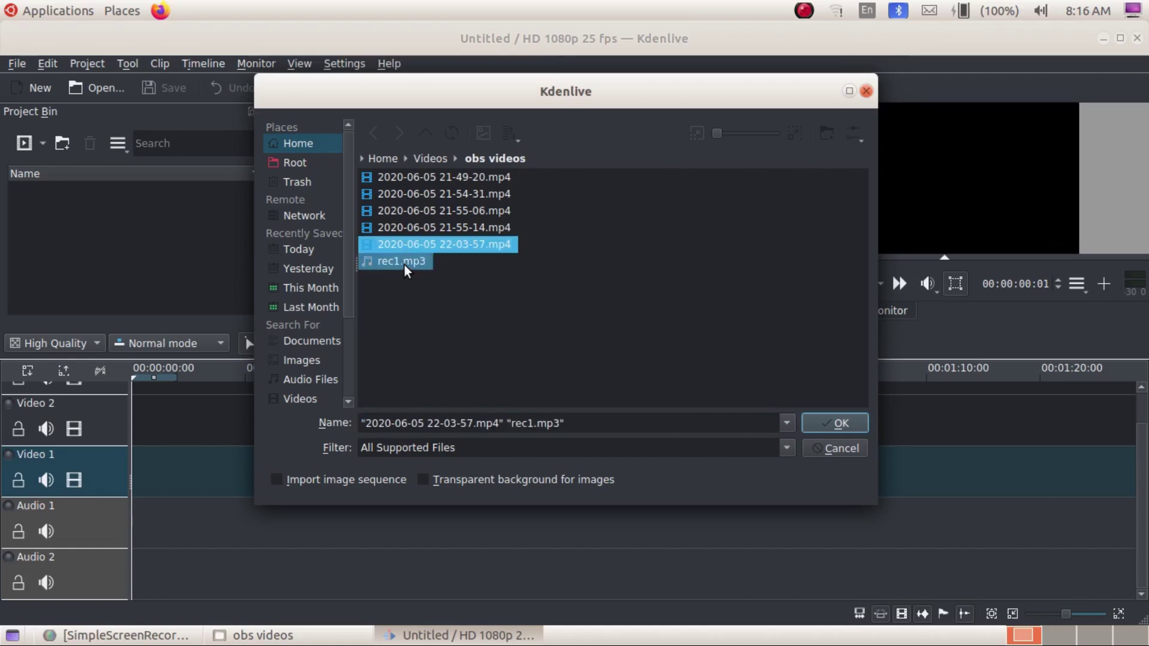
pyautogui.click(488, 286)
pyautogui.click(503, 245)
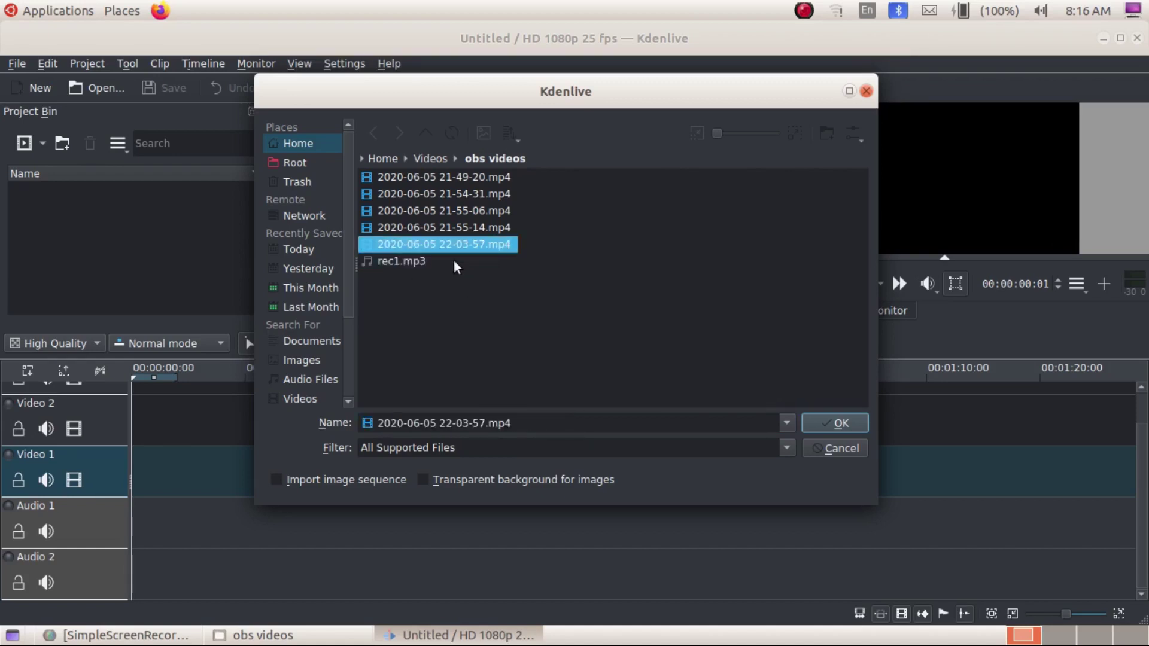
pyautogui.keyDown('ctrl'); pyautogui.click(419, 260); pyautogui.keyUp('ctrl')
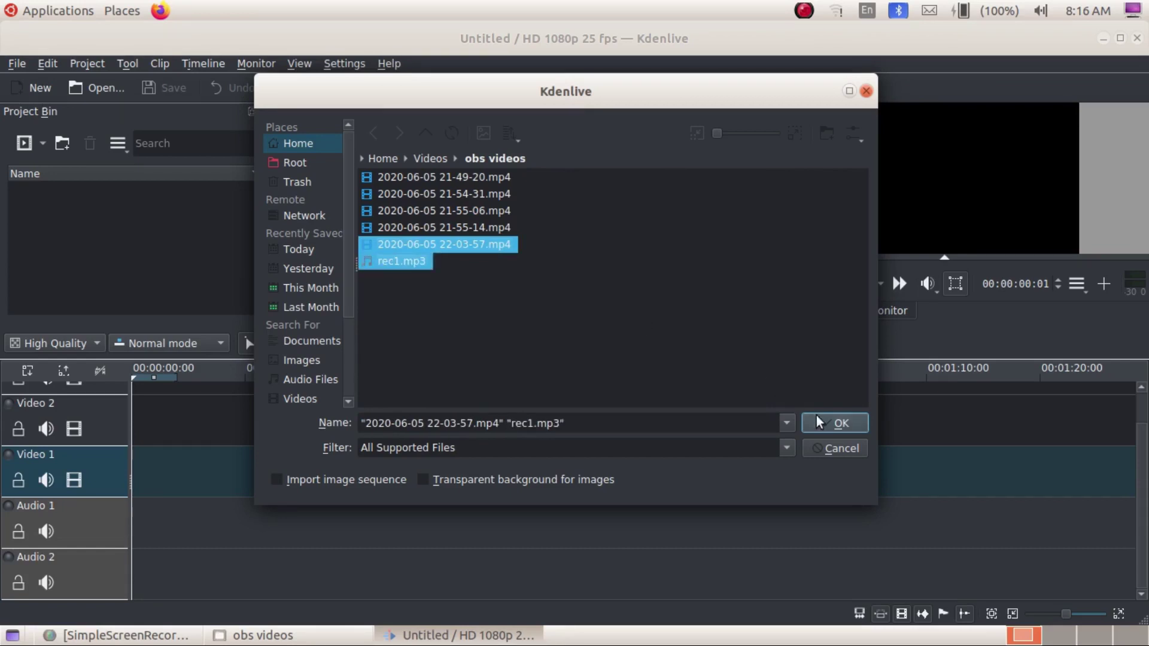
pyautogui.click(622, 331)
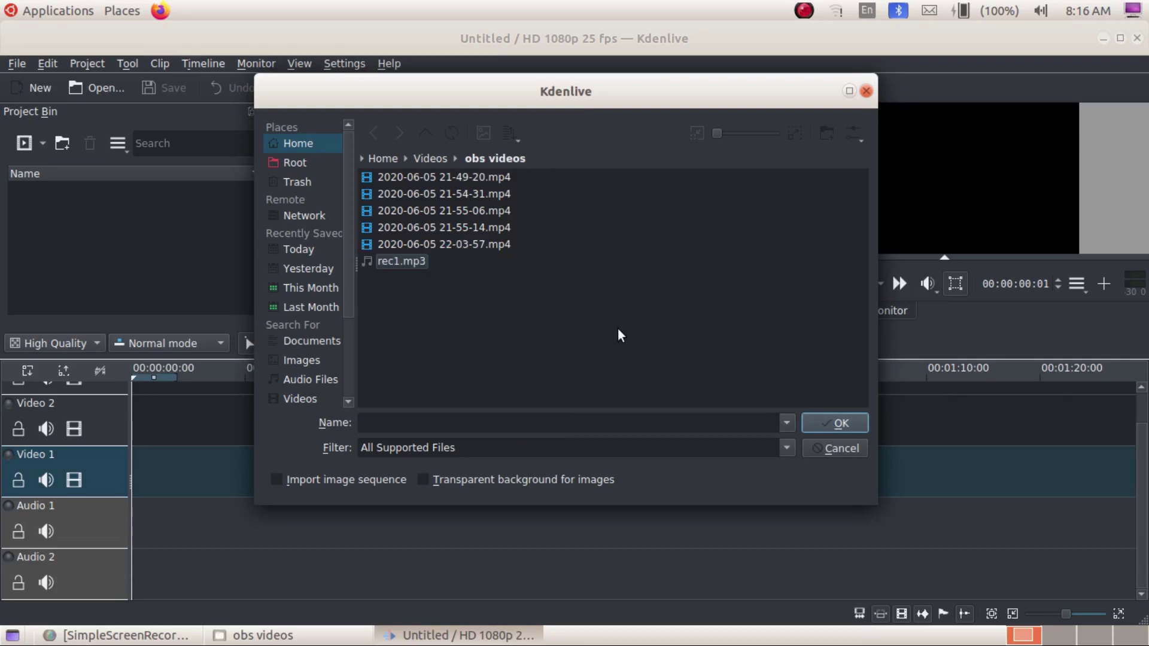
pyautogui.click(492, 246)
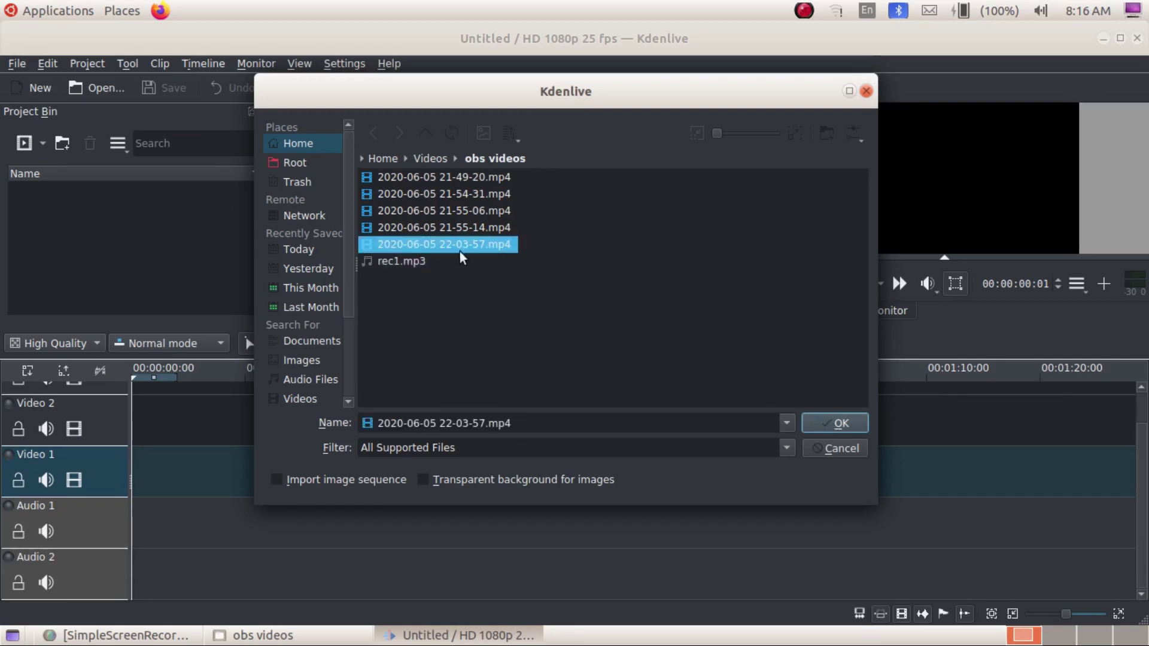
pyautogui.keyDown('ctrl'); pyautogui.click(422, 264); pyautogui.keyUp('ctrl')
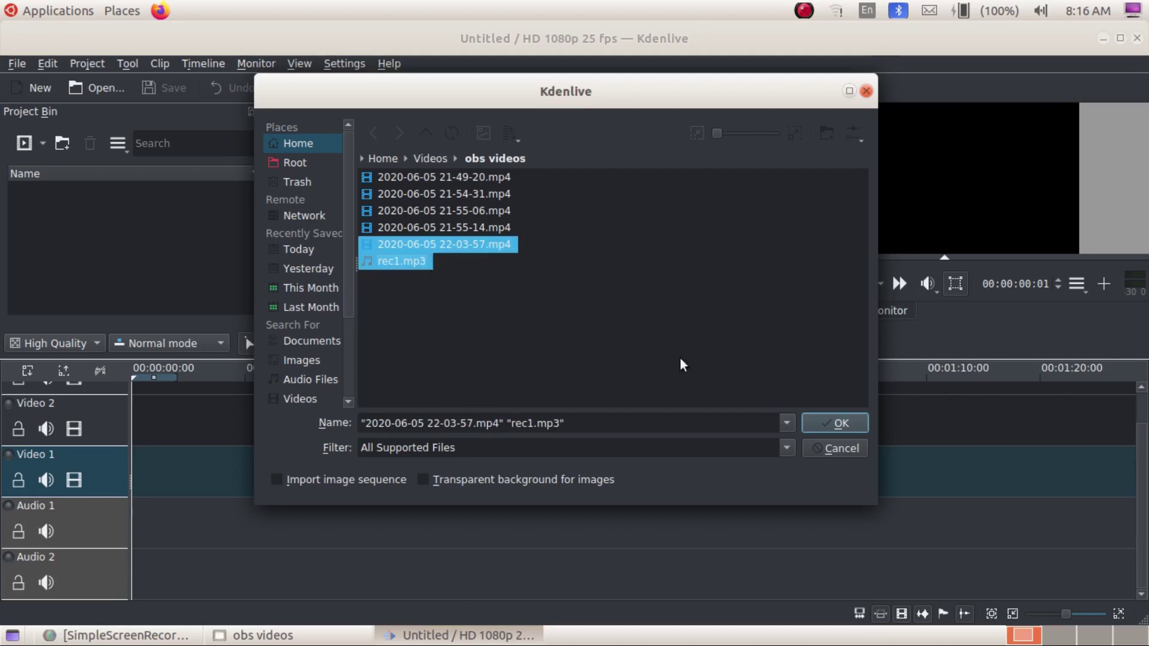
pyautogui.click(836, 428)
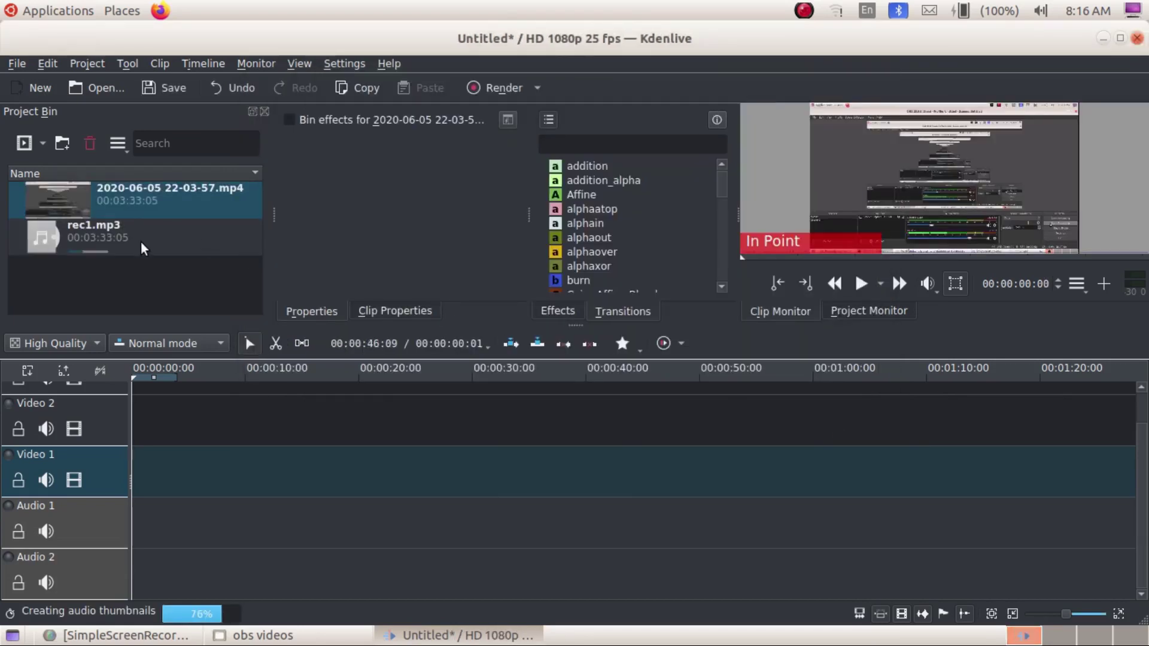
pyautogui.moveTo(276, 223); pyautogui.dragTo(134, 469)
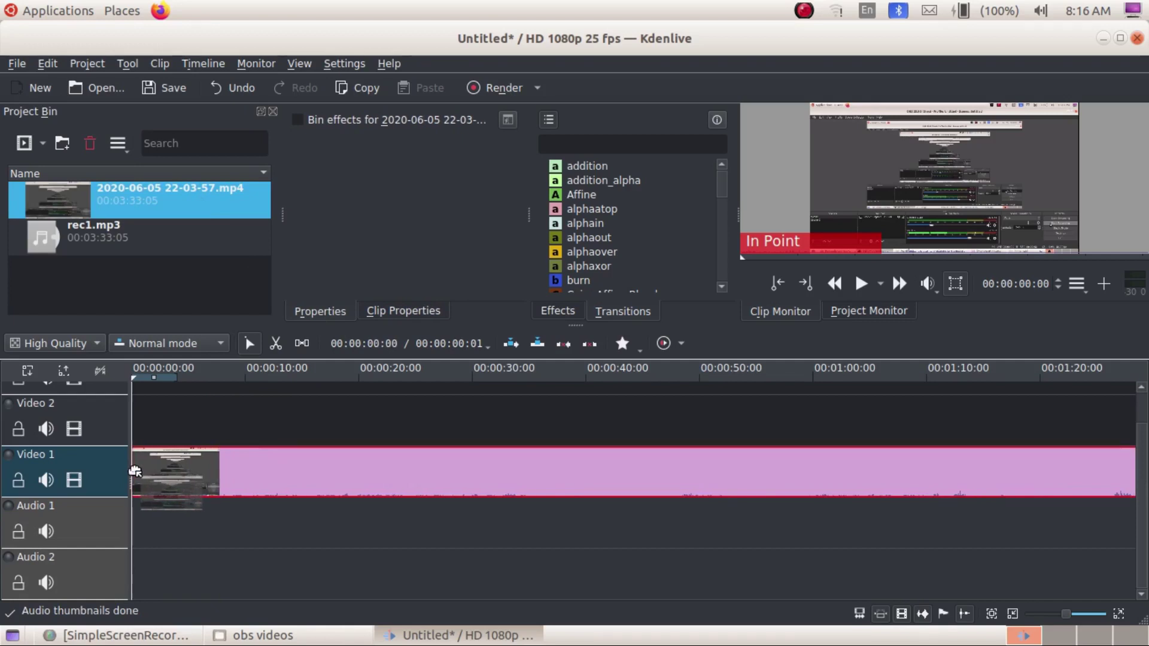
pyautogui.moveTo(238, 467)
pyautogui.mouseDown()
pyautogui.moveTo(242, 531)
pyautogui.moveTo(249, 473)
pyautogui.moveTo(230, 471)
pyautogui.mouseUp()
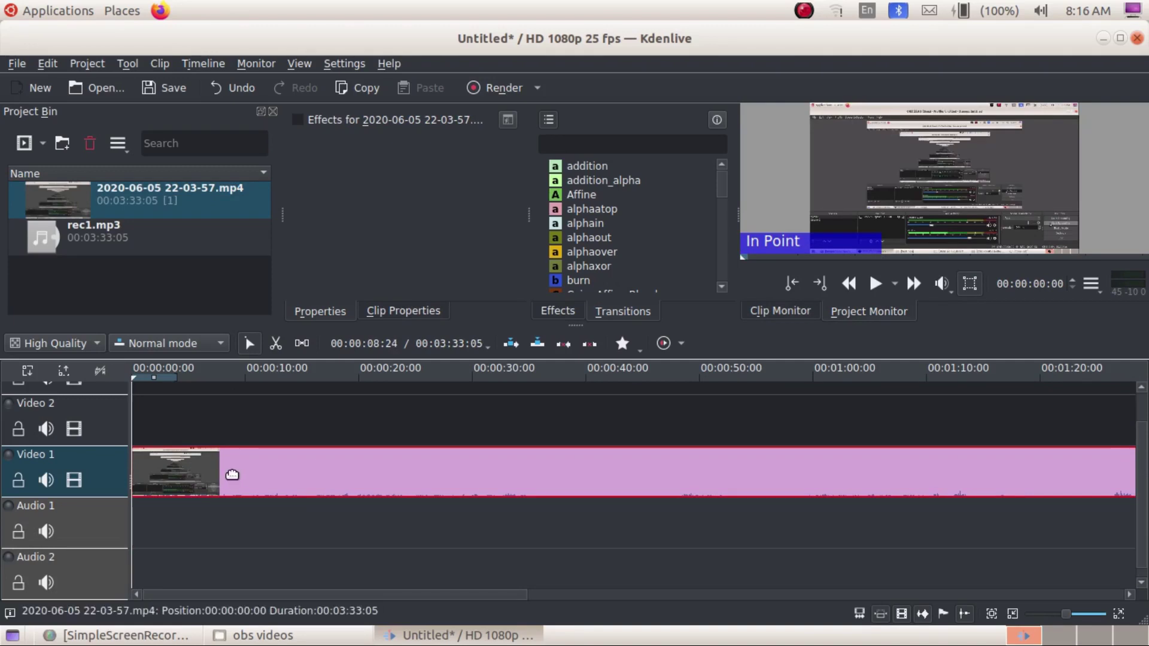
pyautogui.rightClick(244, 471)
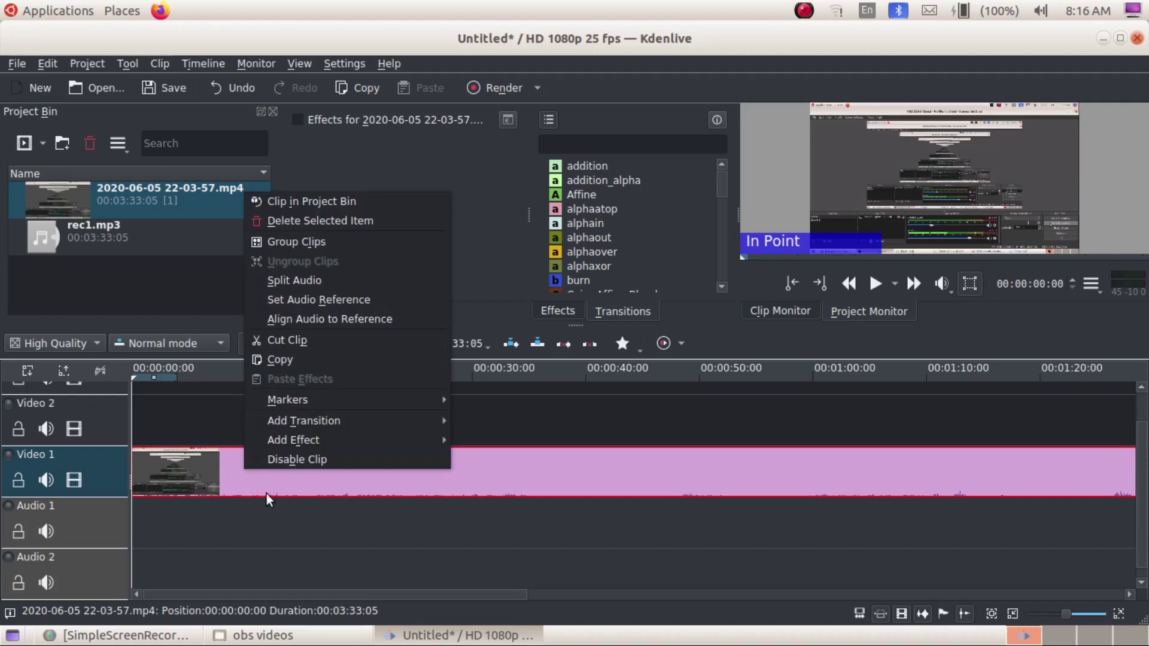
pyautogui.click(281, 531)
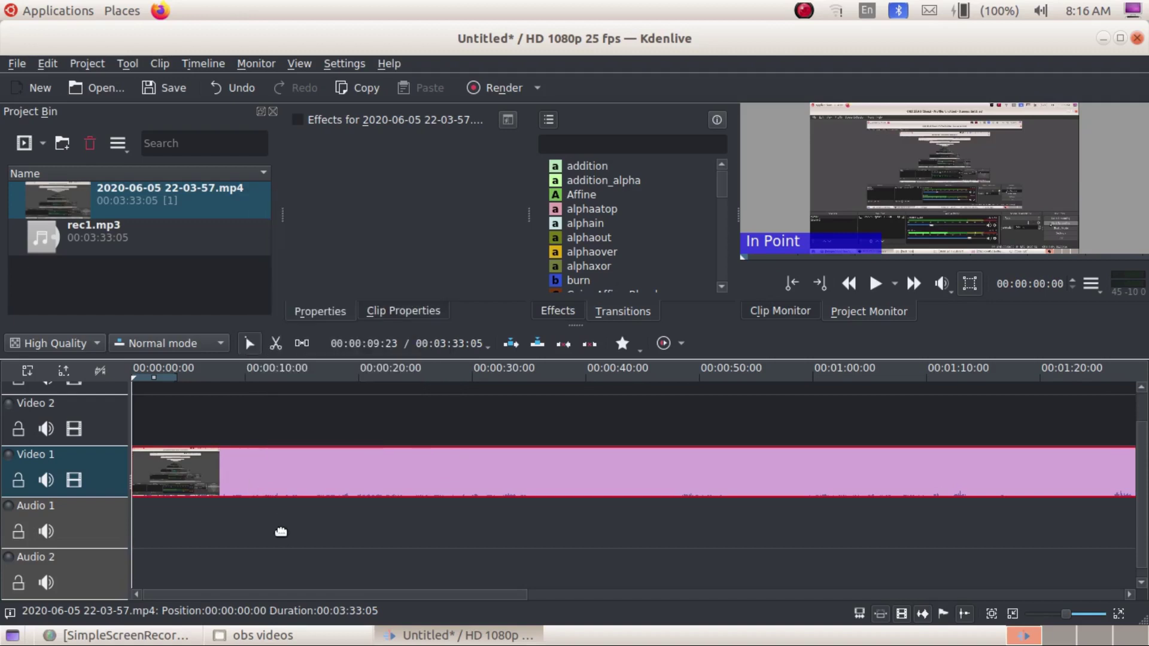
# Step: Split the audio from the clip on Video 1 and ungroup the resulting video and audio parts
pyautogui.rightClick(320, 475)
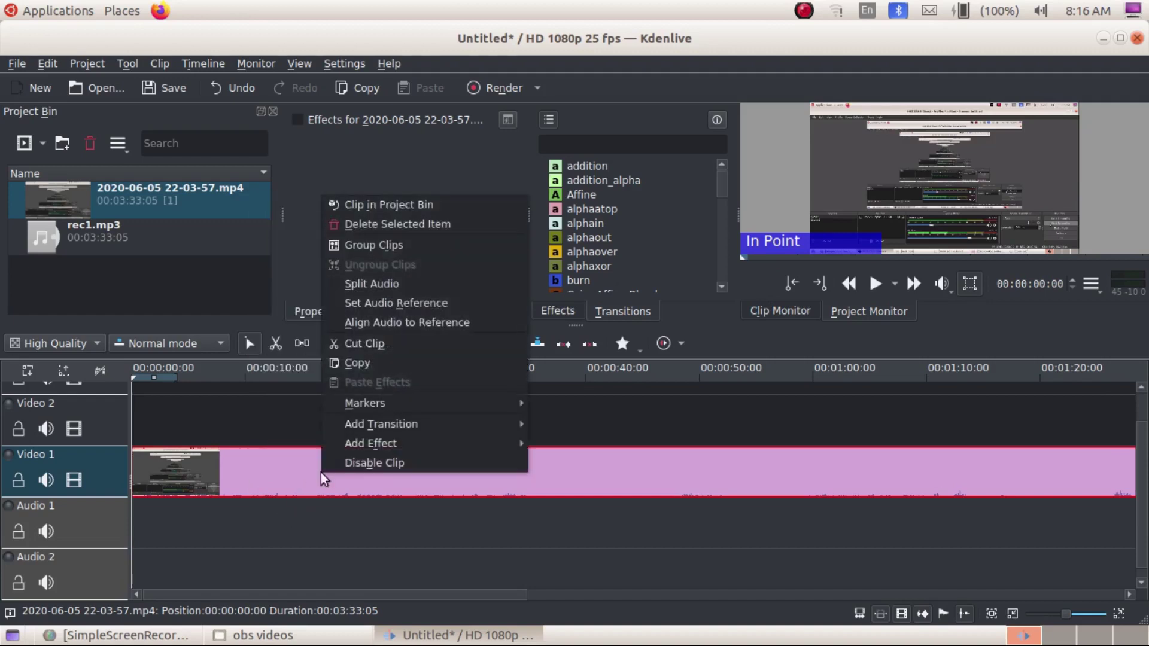
pyautogui.click(415, 291)
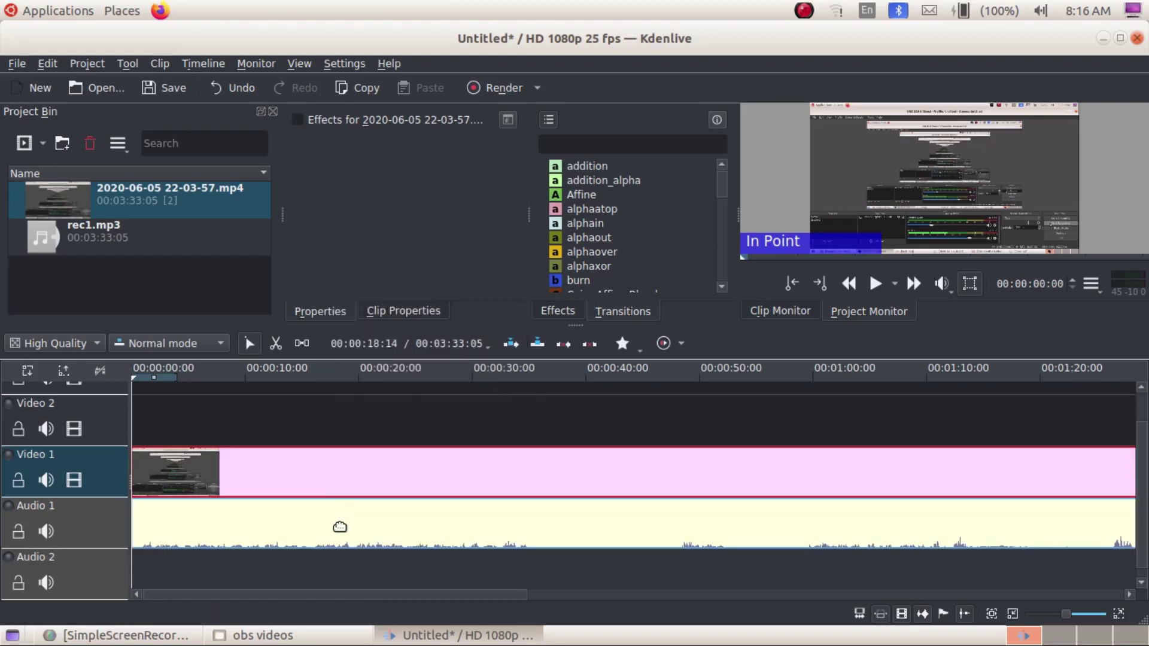
pyautogui.rightClick(334, 485)
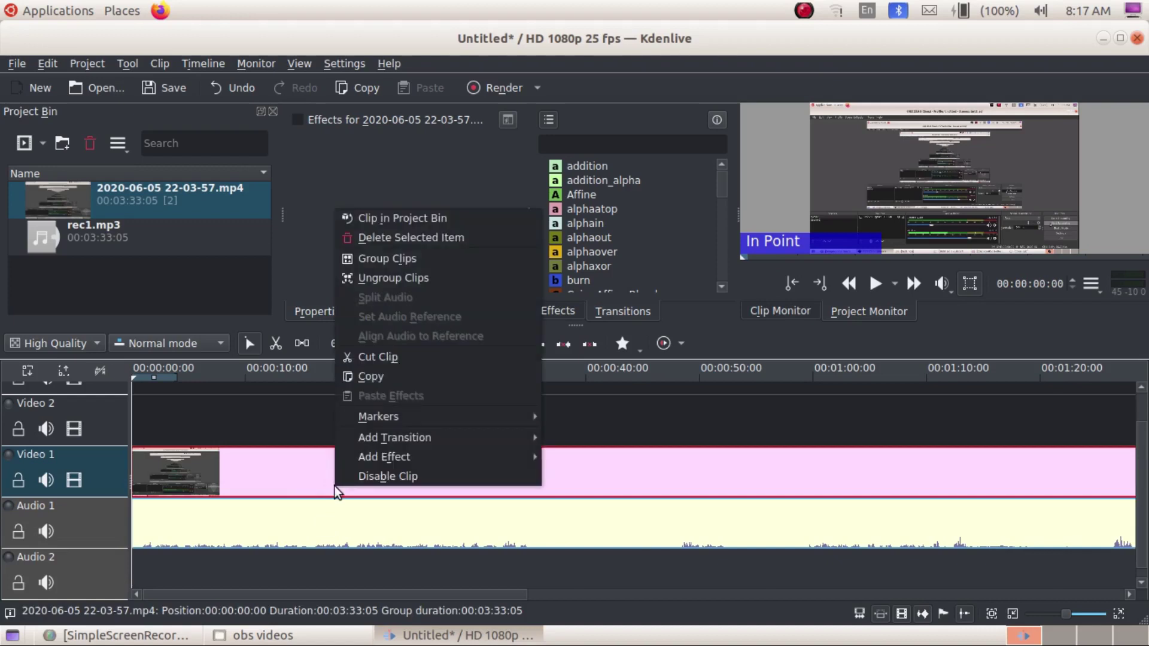
pyautogui.click(411, 278)
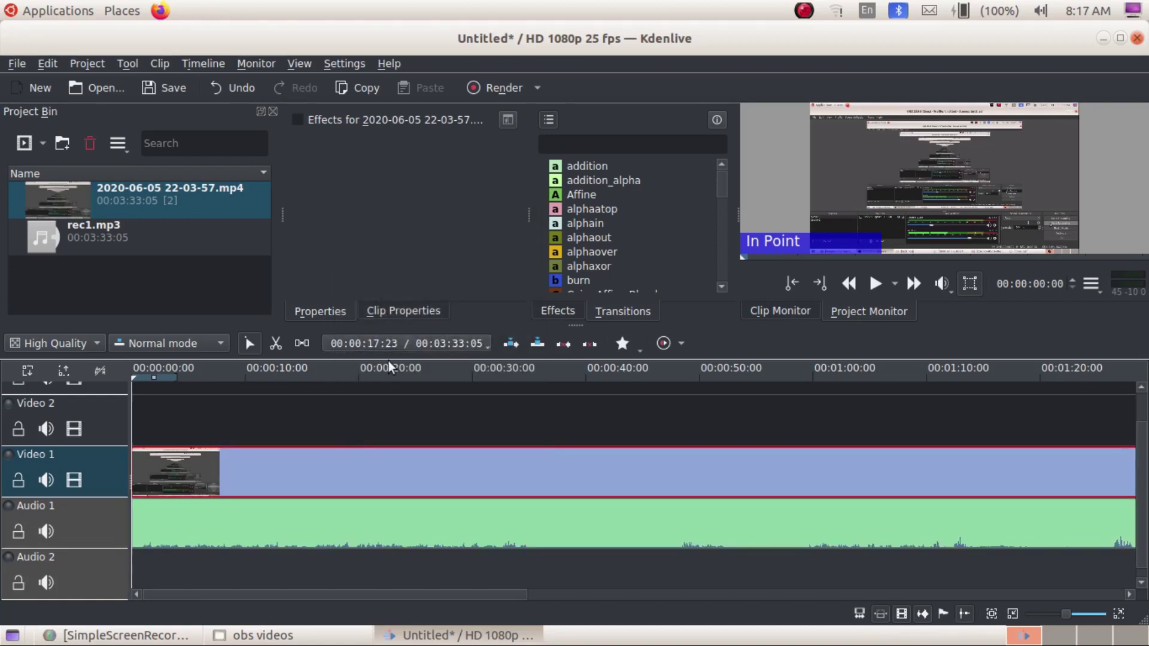
# Step: Delete the video's original audio from Audio 1 and place rec1.mp3 at the start of that track instead
pyautogui.click(335, 516)
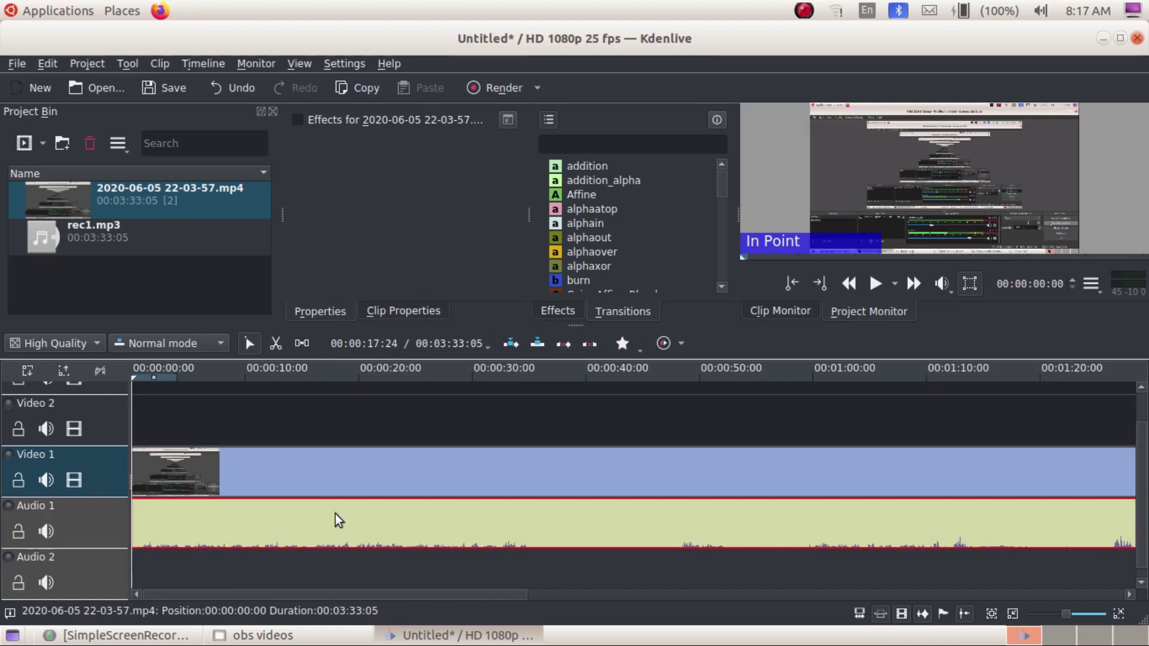
pyautogui.click(400, 477)
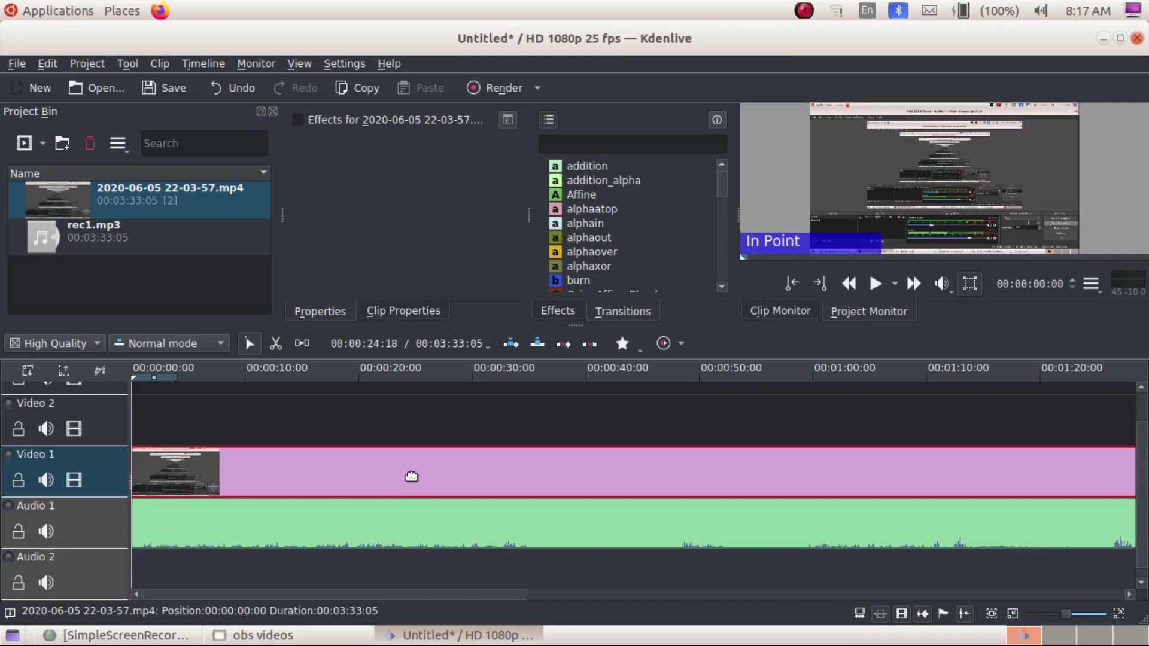
pyautogui.click(392, 522)
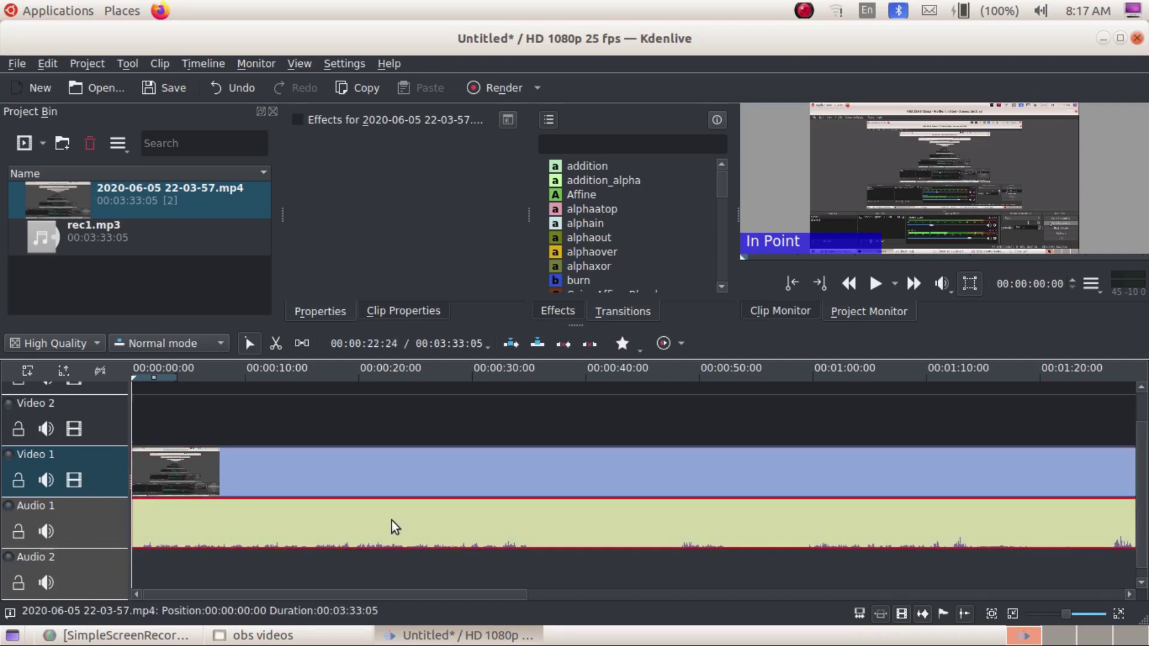
pyautogui.press('Delete')
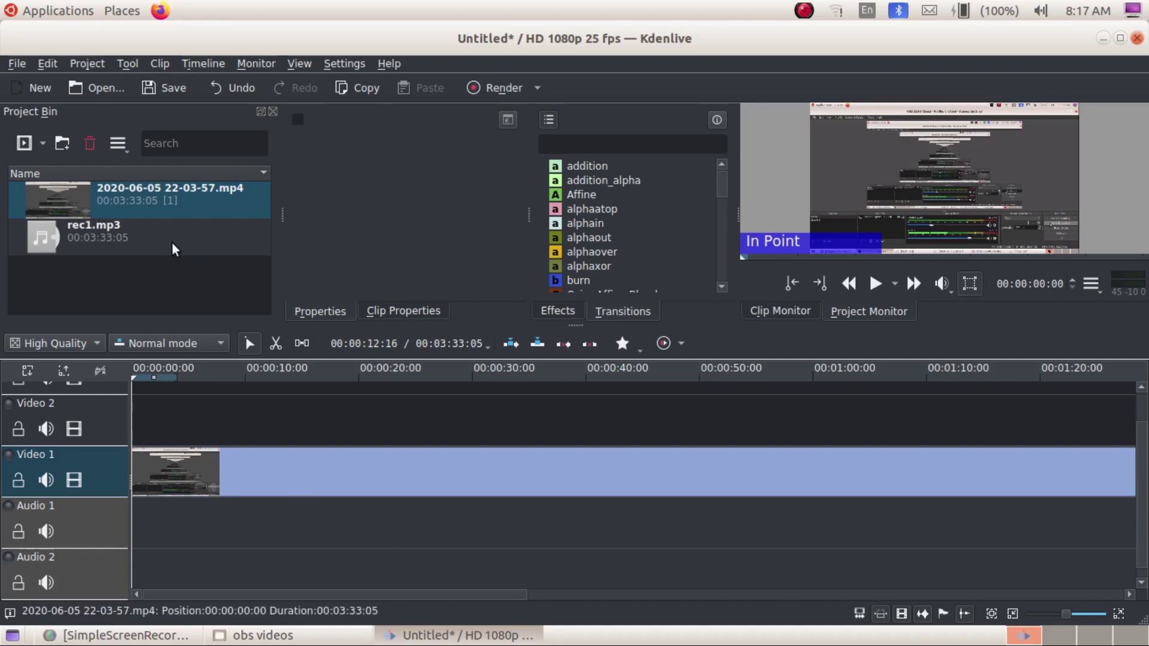
pyautogui.moveTo(172, 242); pyautogui.dragTo(137, 537)
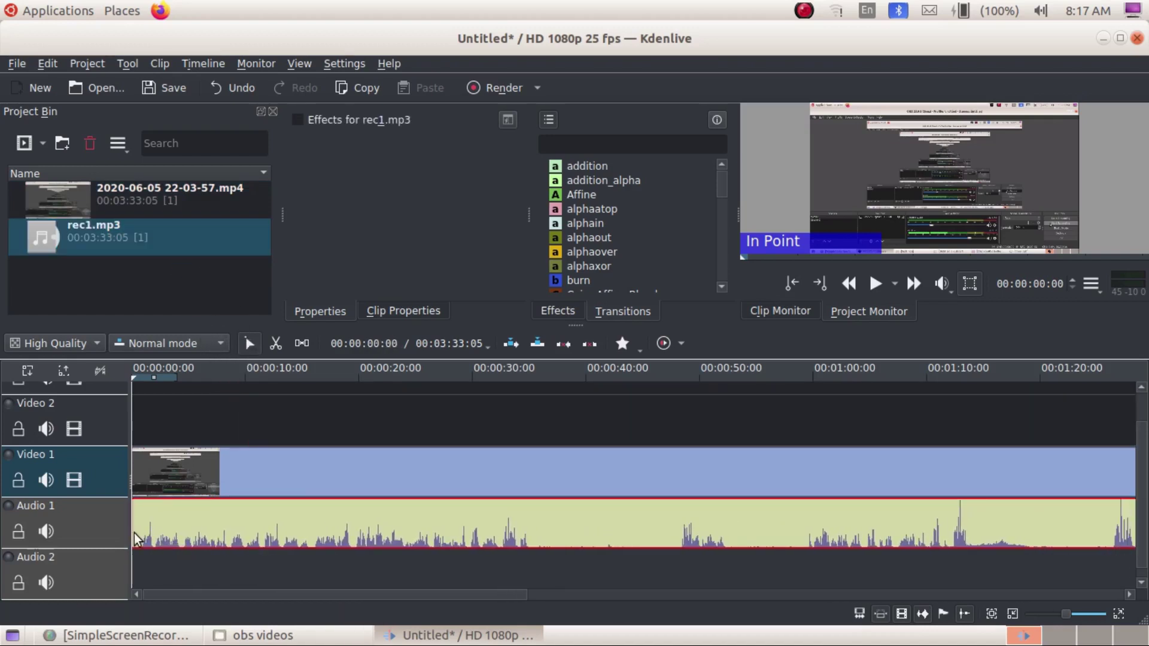
pyautogui.click(310, 584)
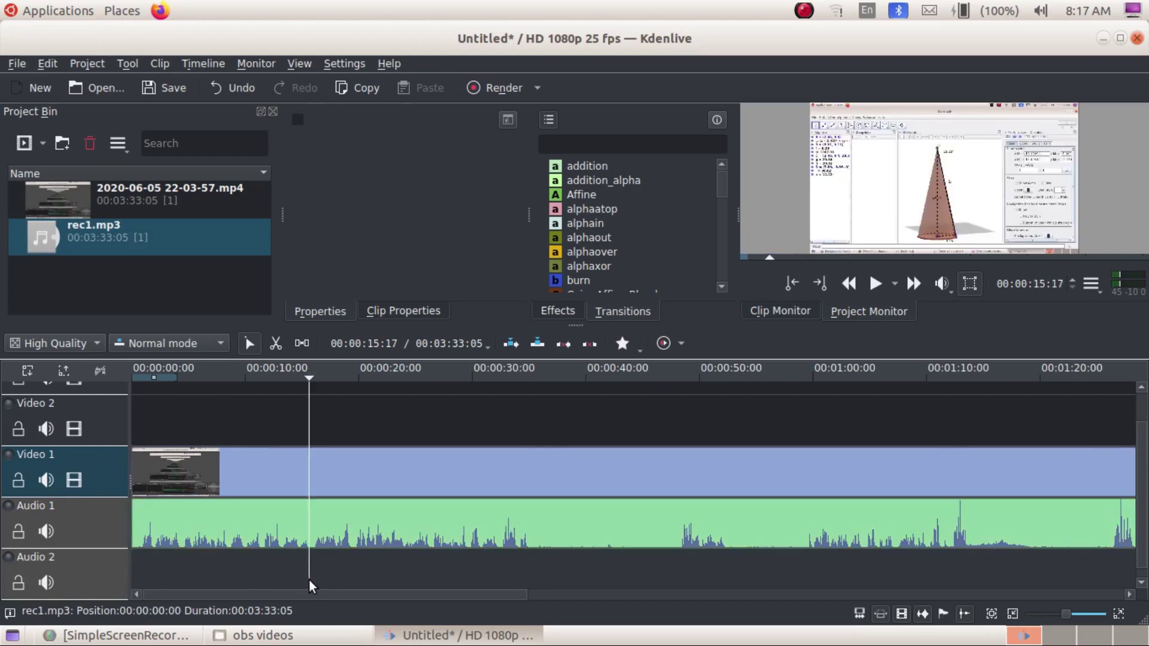
# Step: Group the video clip on Video 1 with the rec1.mp3 clip on Audio 1
pyautogui.click(354, 530)
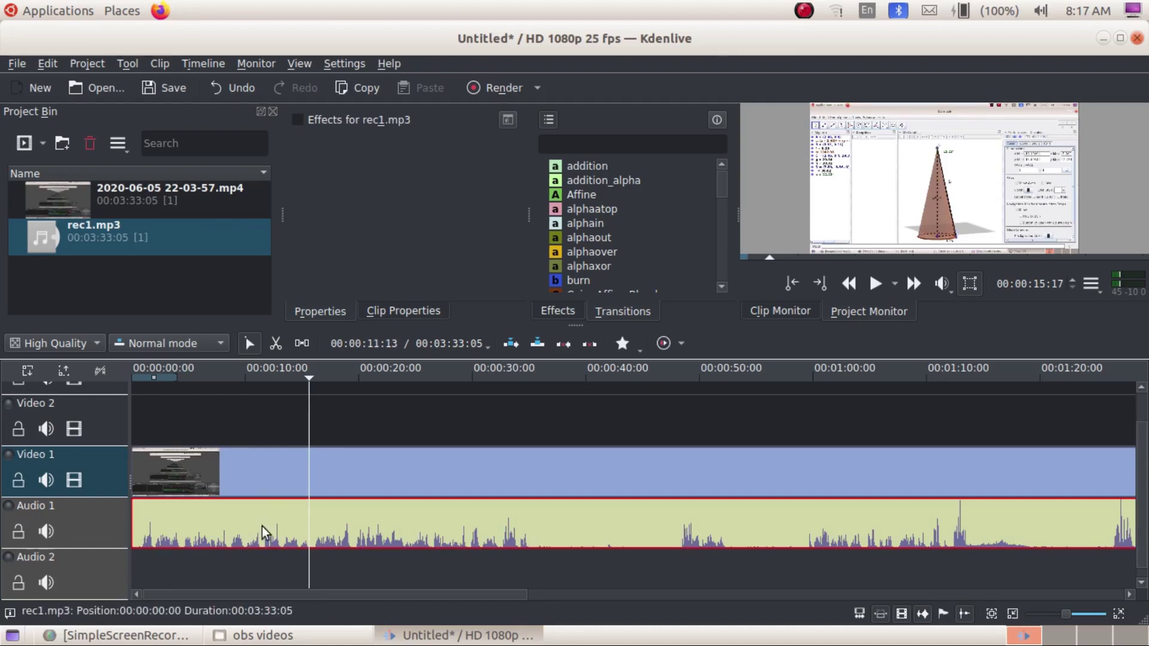
pyautogui.click(345, 473)
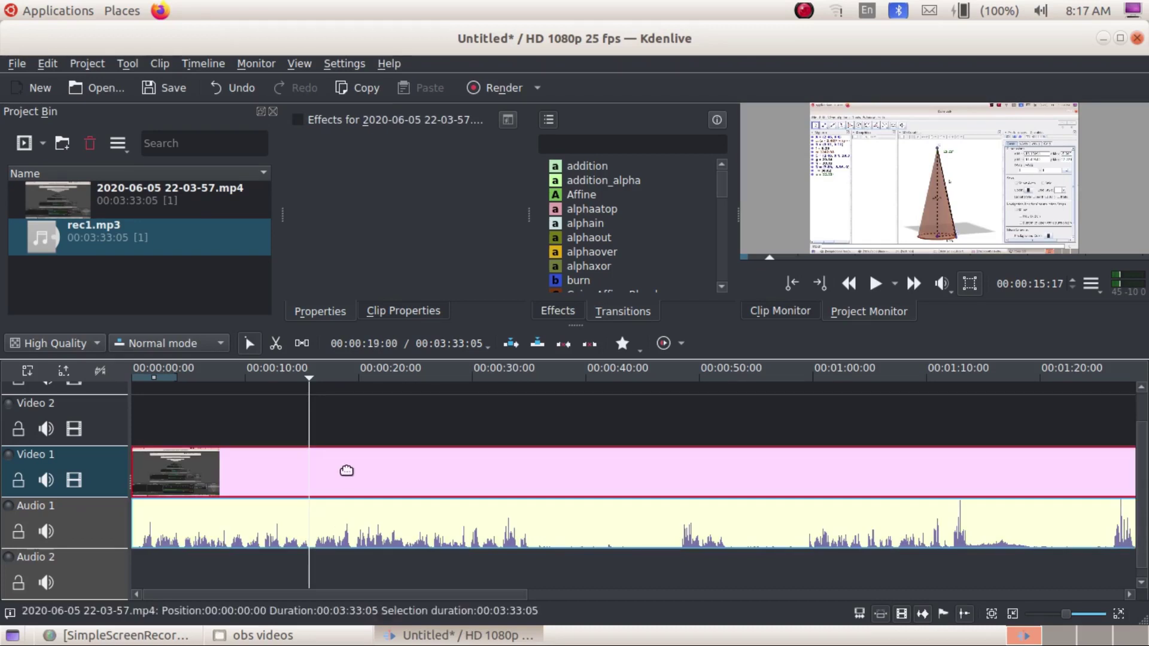
pyautogui.rightClick(347, 471)
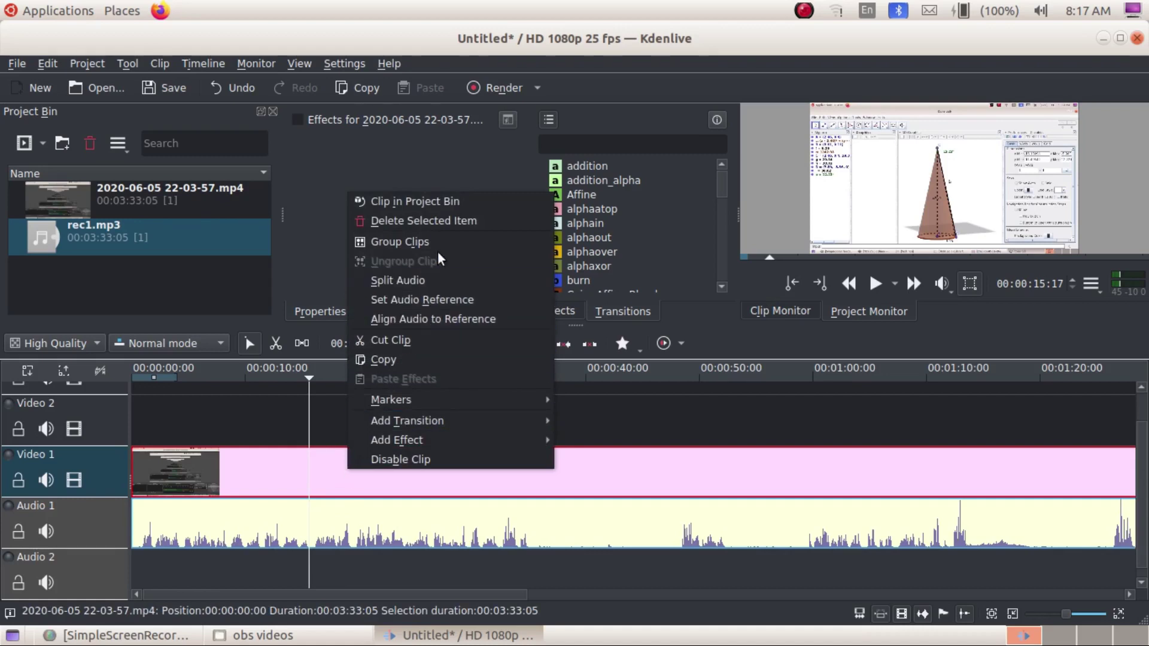
pyautogui.click(449, 240)
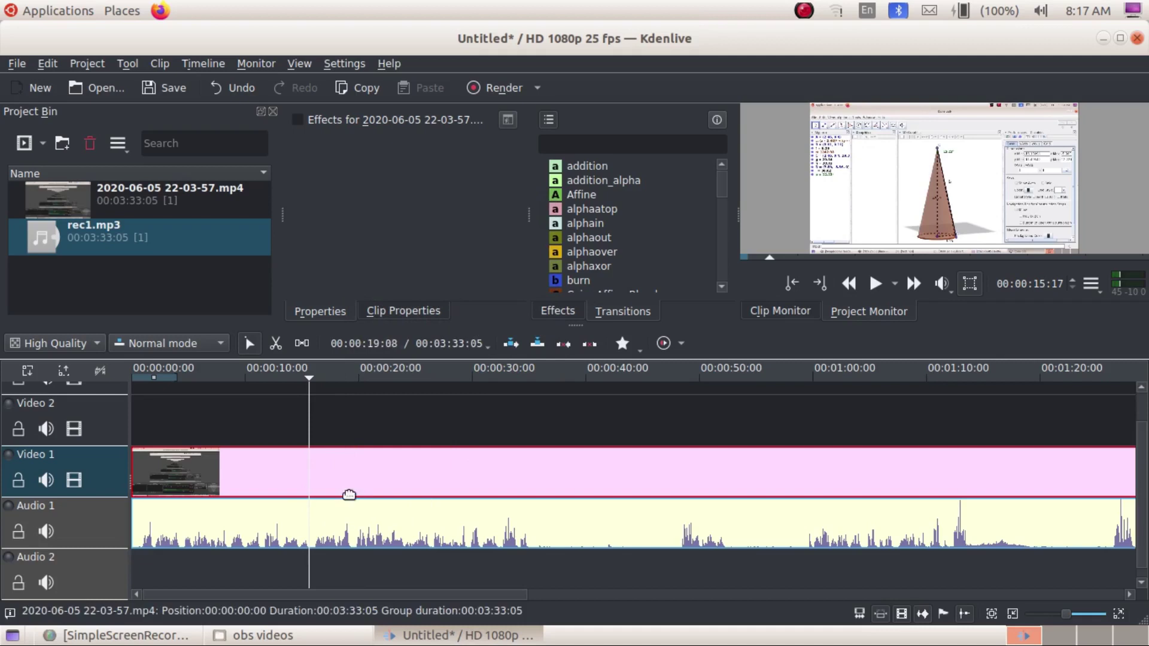
pyautogui.moveTo(377, 475); pyautogui.dragTo(322, 491)
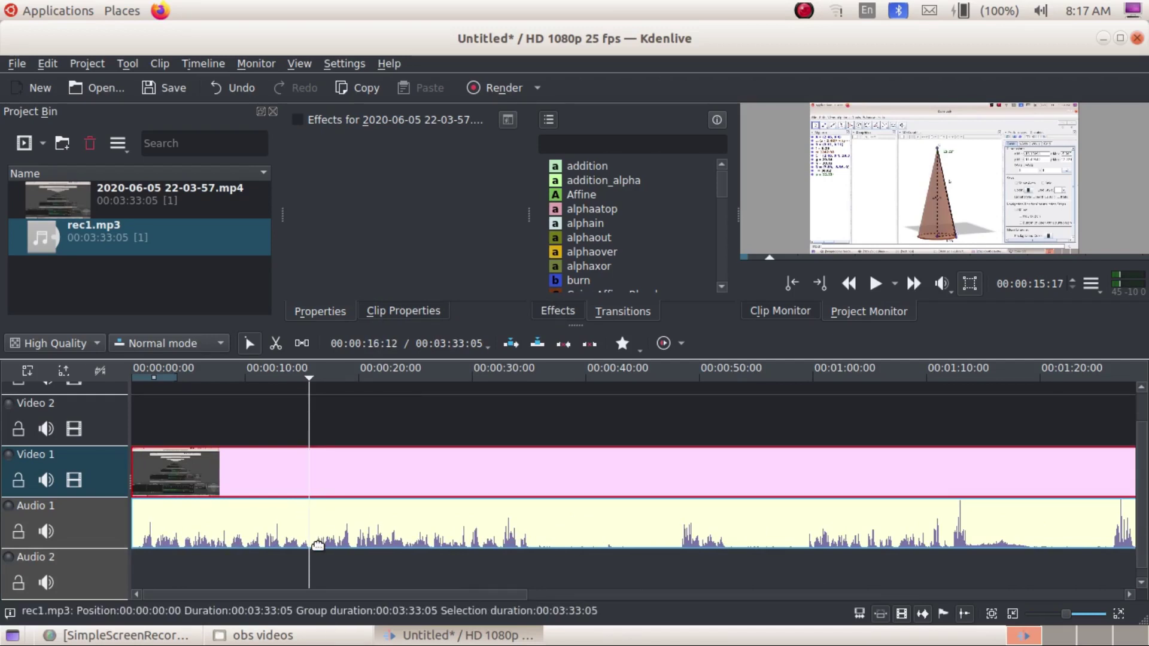
# Step: Play the first seconds of the timeline to check the video with its replaced audio, and pause playback
pyautogui.click(263, 435)
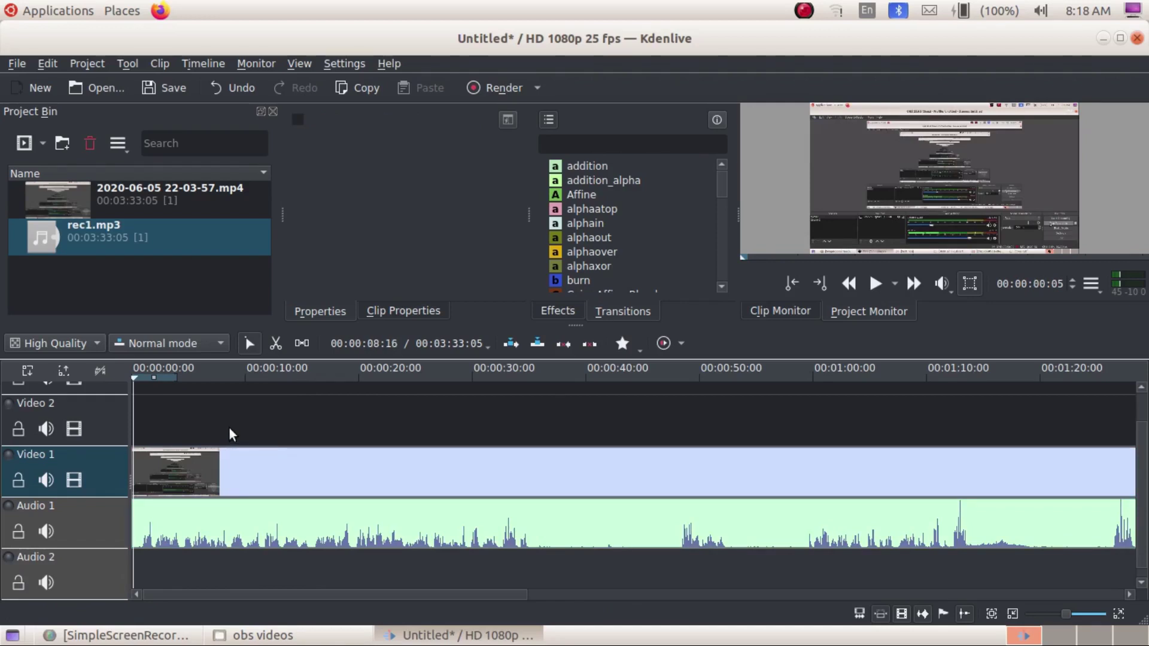
pyautogui.press('space')
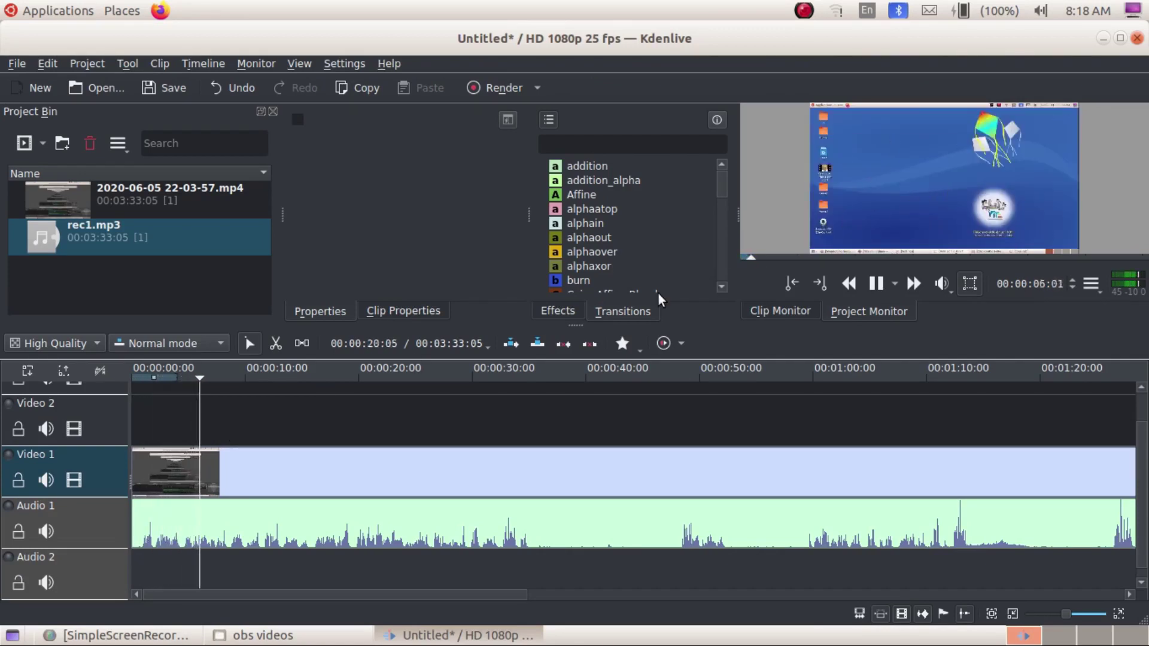
pyautogui.press('space')
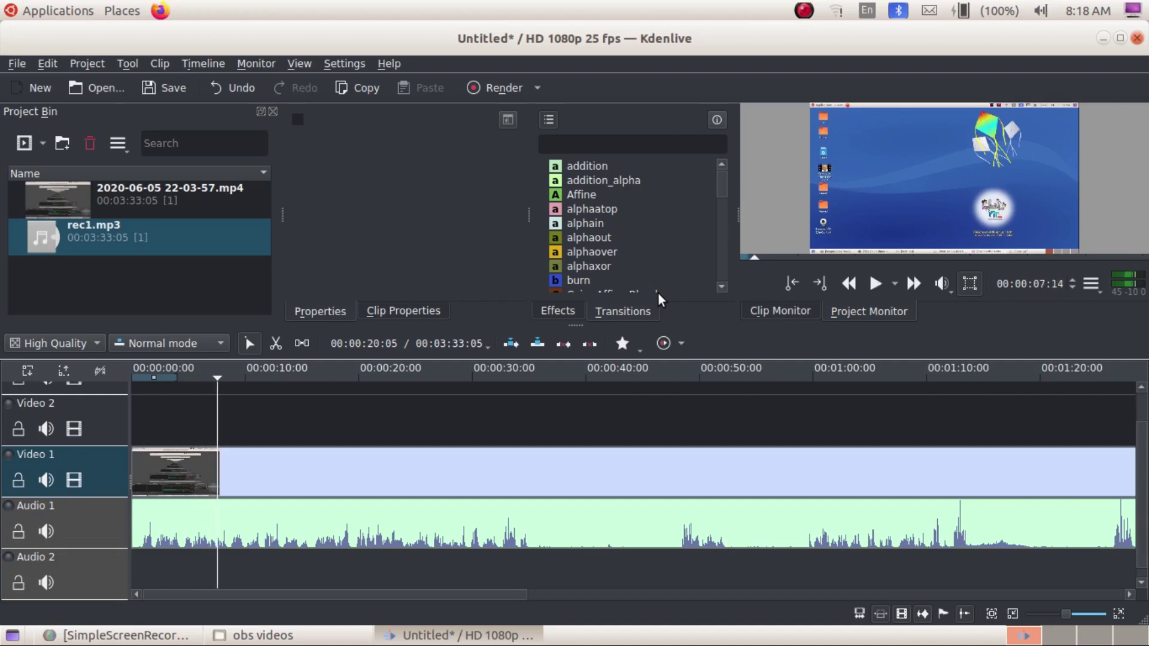
# Step: Cut the grouped video and rec1.mp3 clips at 00:00:02:16, where the opening recorder footage gives way to the desktop
pyautogui.click(135, 411)
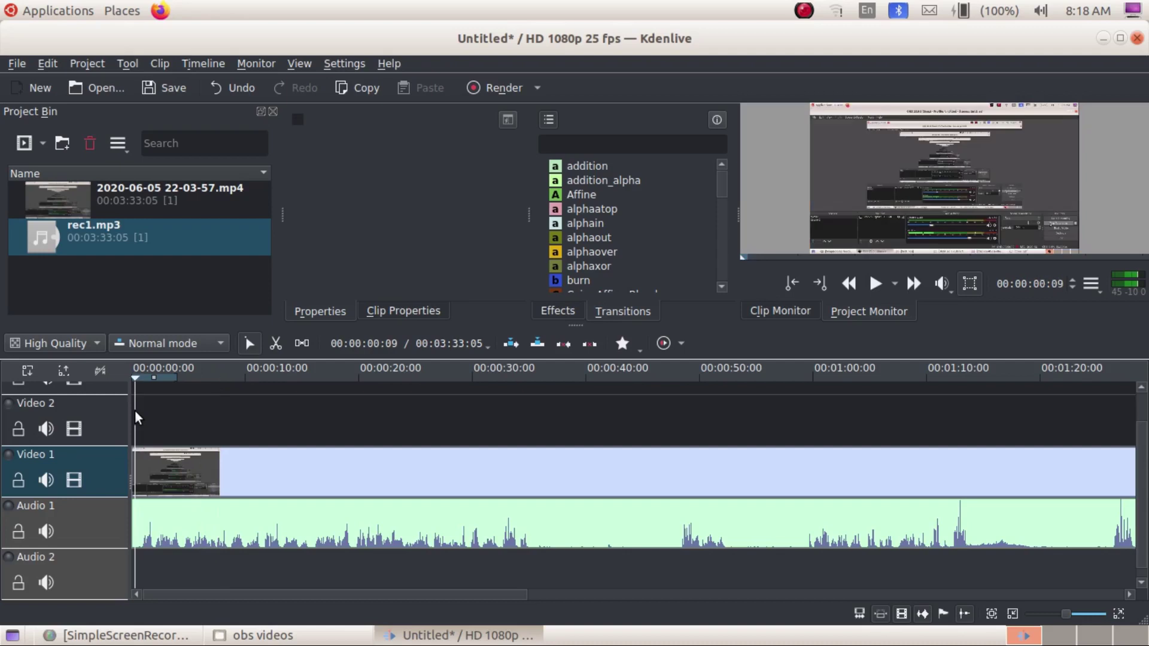
pyautogui.press('Left')
pyautogui.press('Left')
pyautogui.press('Left')
pyautogui.press('space')
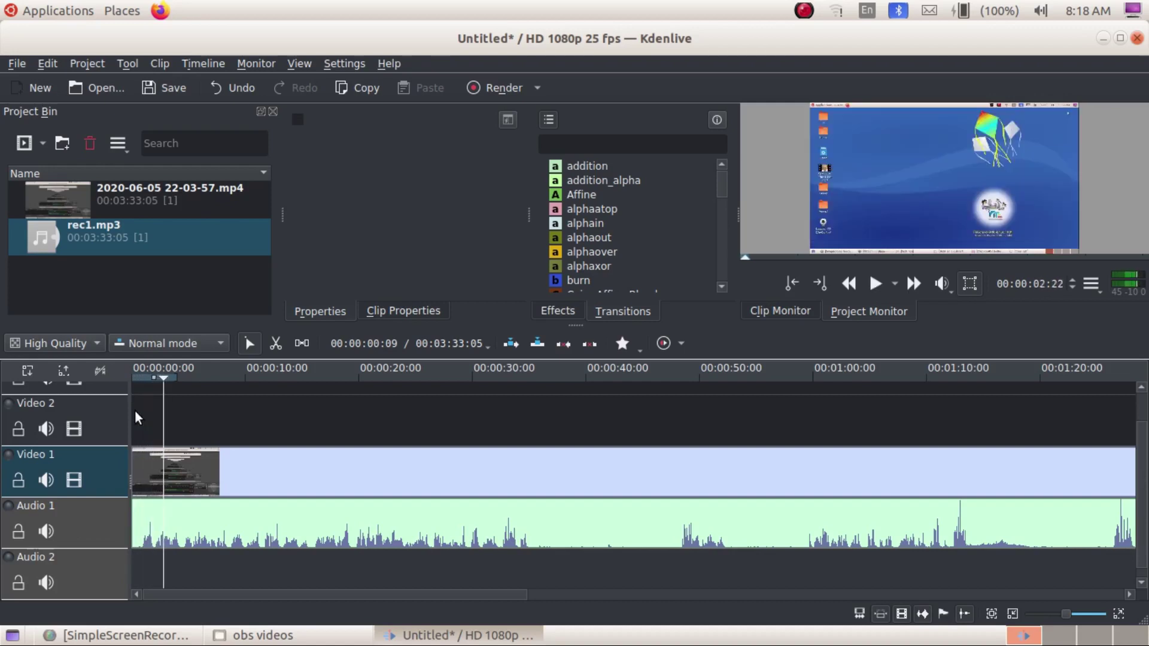
pyautogui.press('Left')
pyautogui.press('Left')
pyautogui.press('Left')
pyautogui.press('Left')
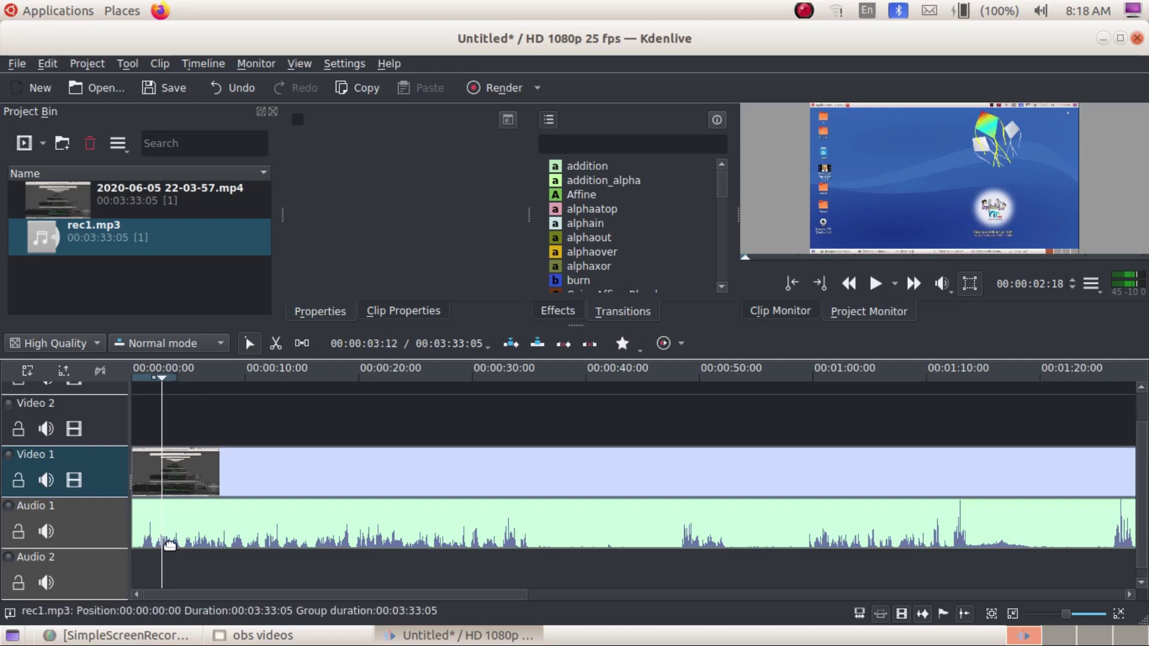
pyautogui.click(276, 347)
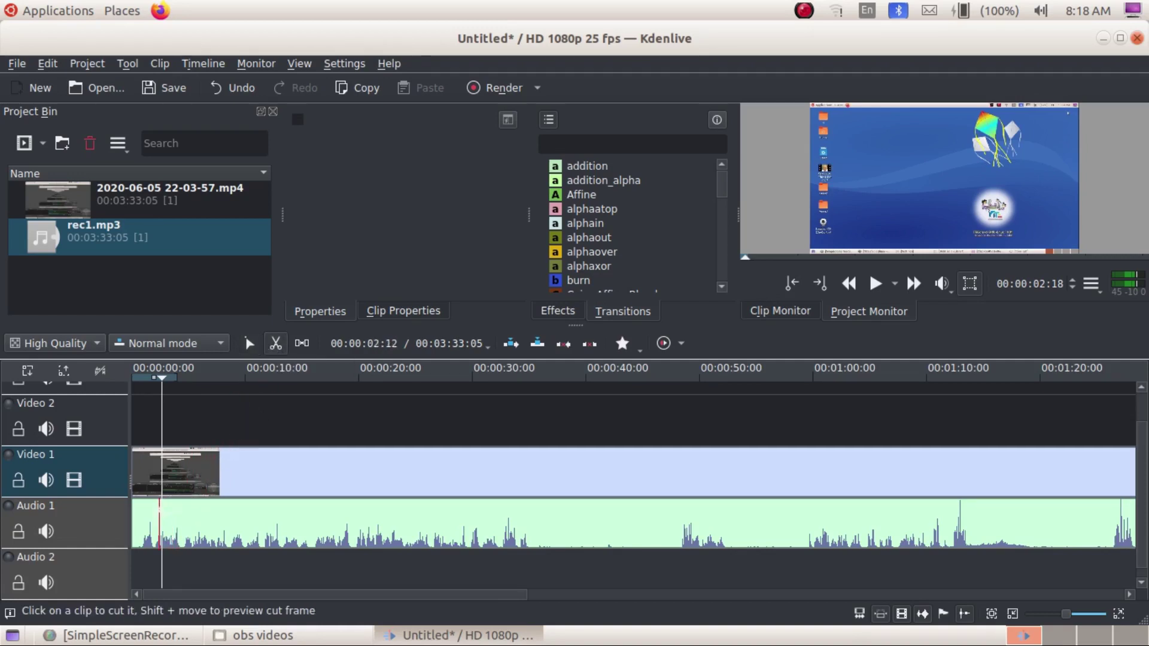
pyautogui.click(275, 344)
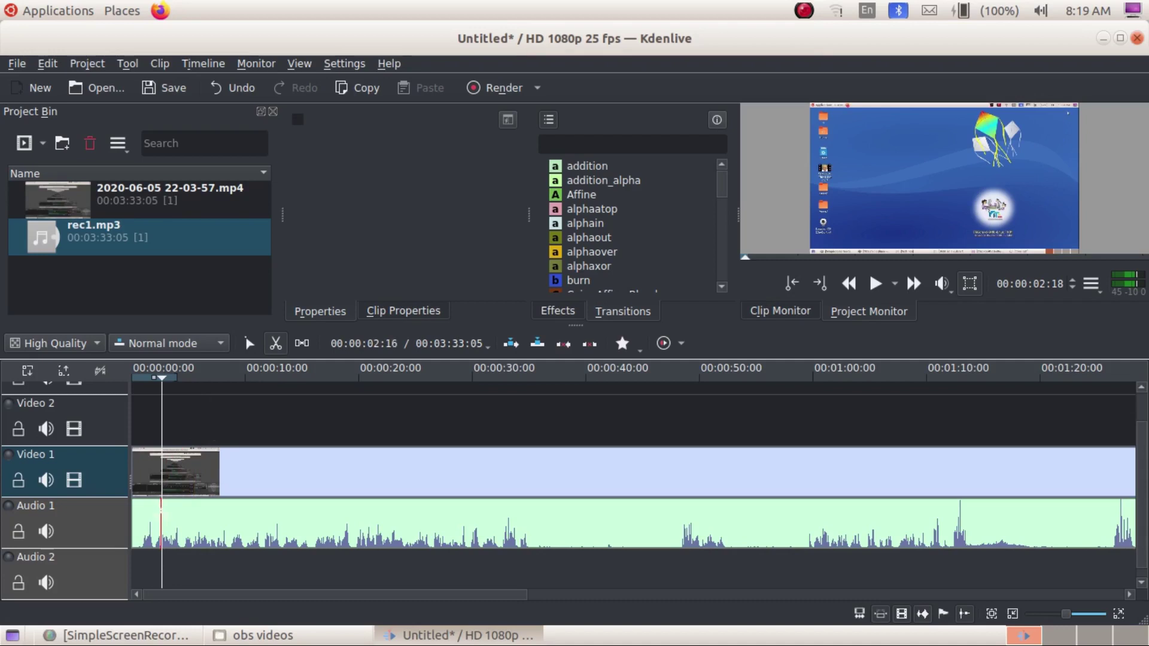
pyautogui.click(161, 523)
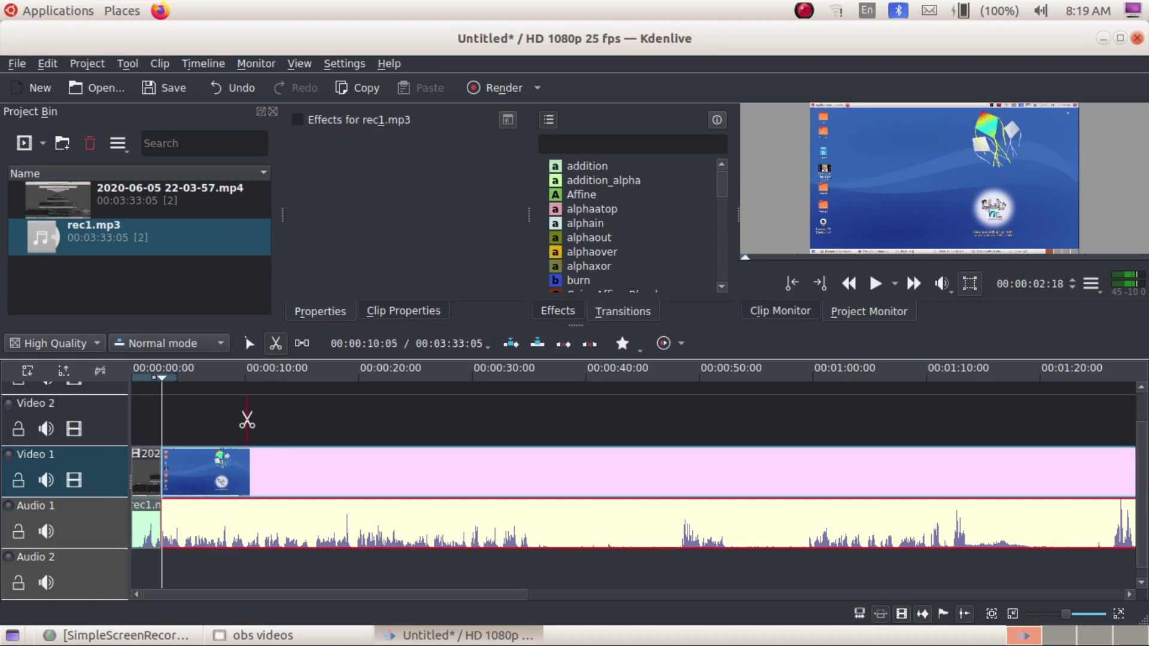
# Step: Delete the short opening segment before the cut from both Video 1 and Audio 1
pyautogui.click(250, 343)
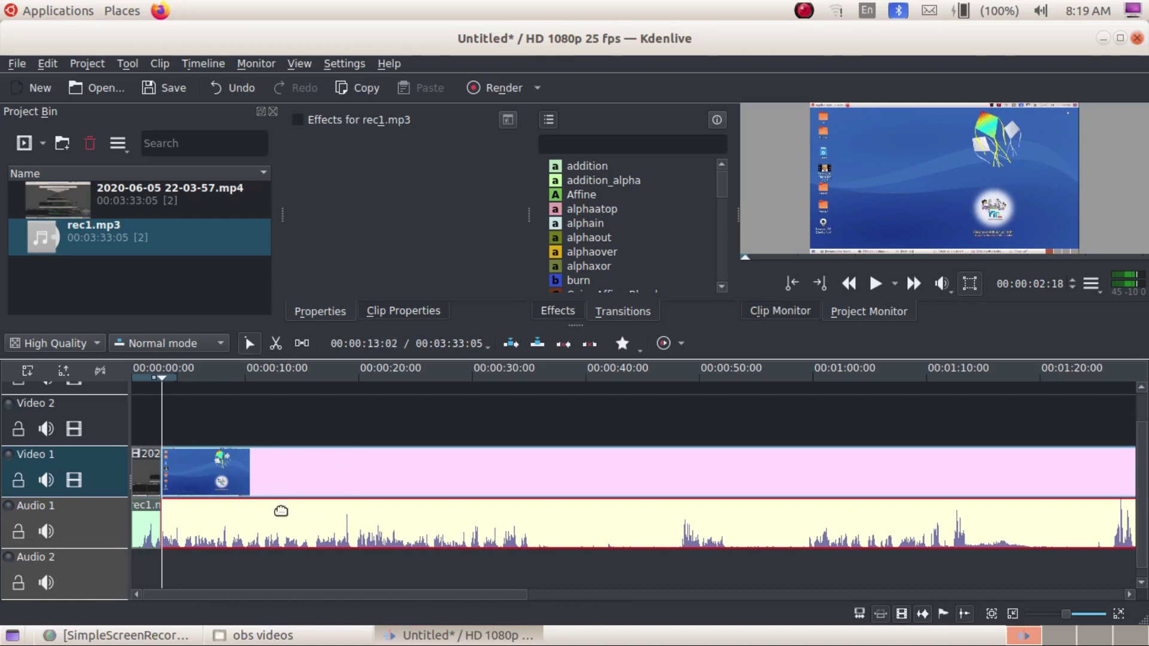
pyautogui.click(144, 477)
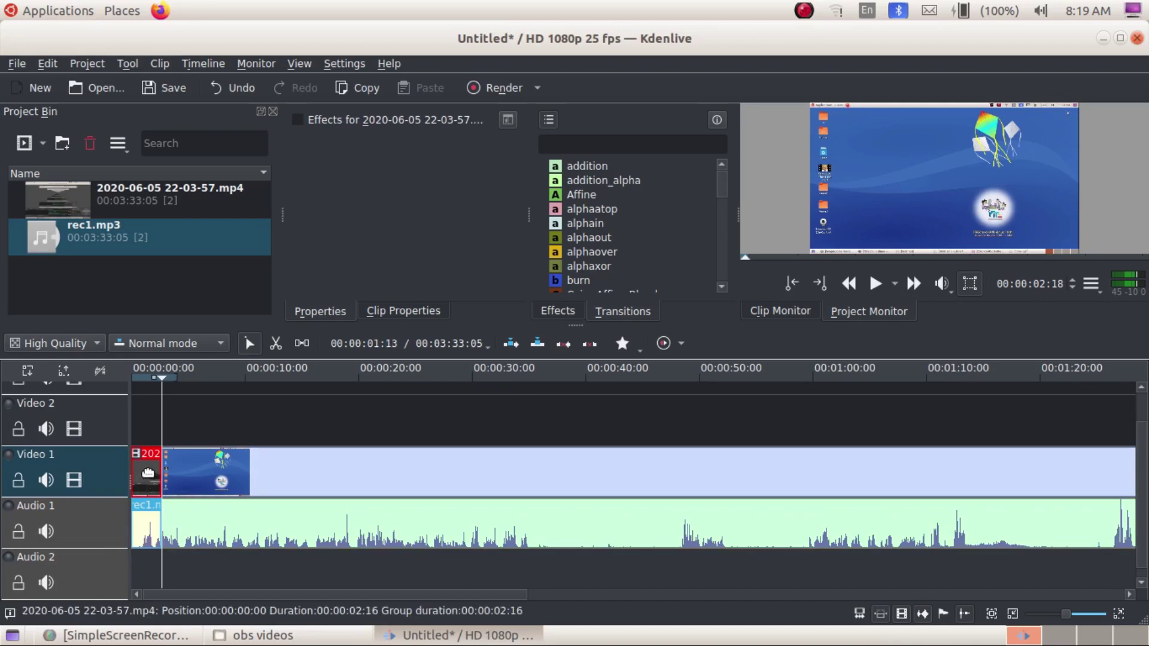
pyautogui.rightClick(149, 471)
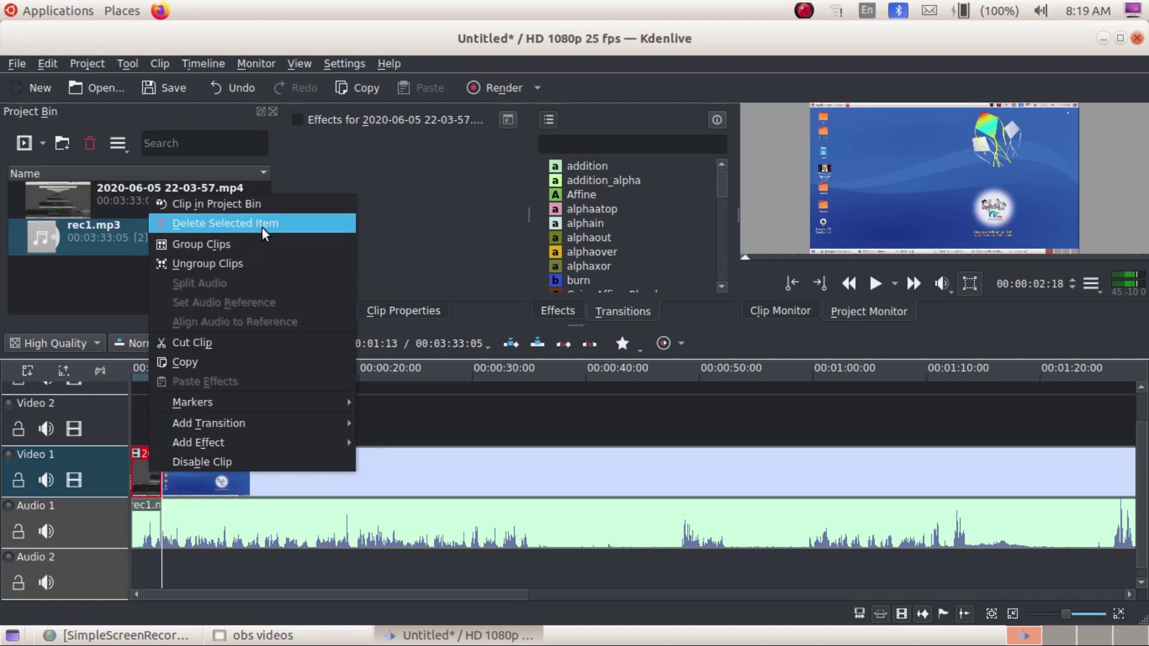
pyautogui.click(410, 419)
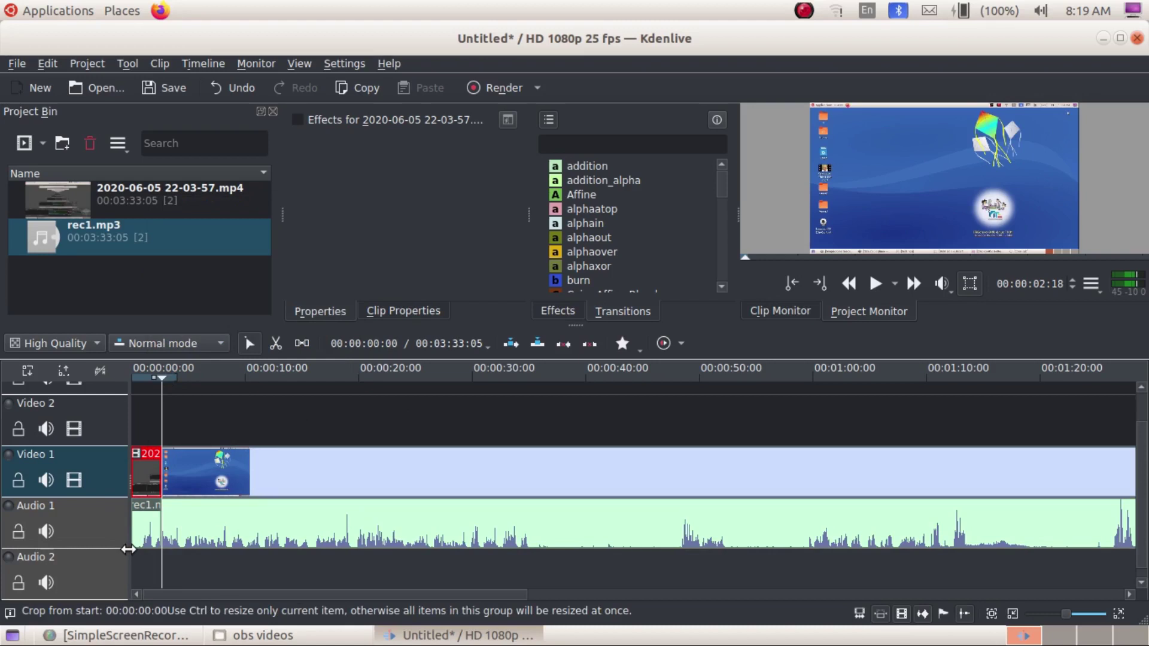
pyautogui.press('Delete')
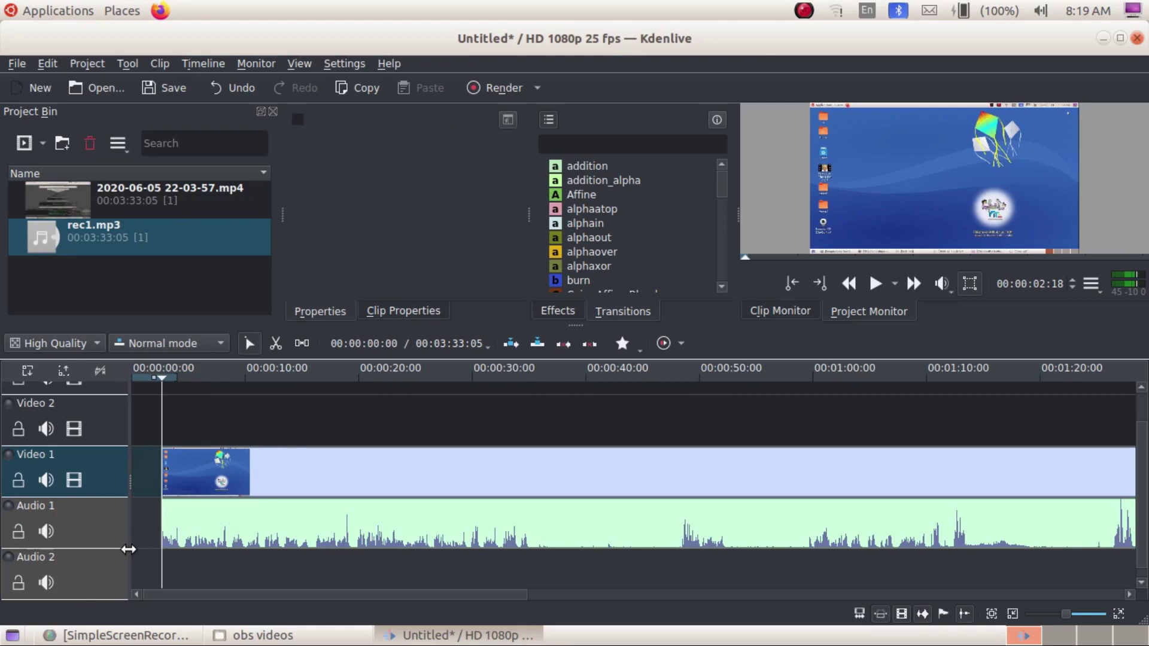
# Step: Play the timeline after the deleted opening and again from about 00:00:33 to review the remaining footage
pyautogui.press('space')
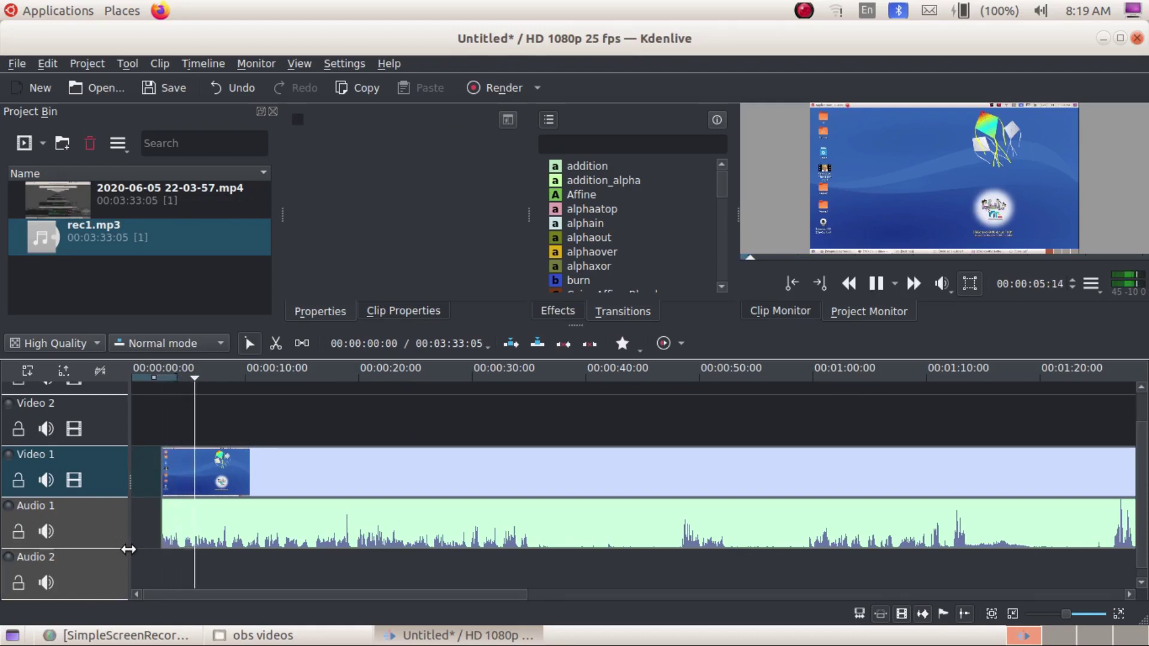
pyautogui.press('space')
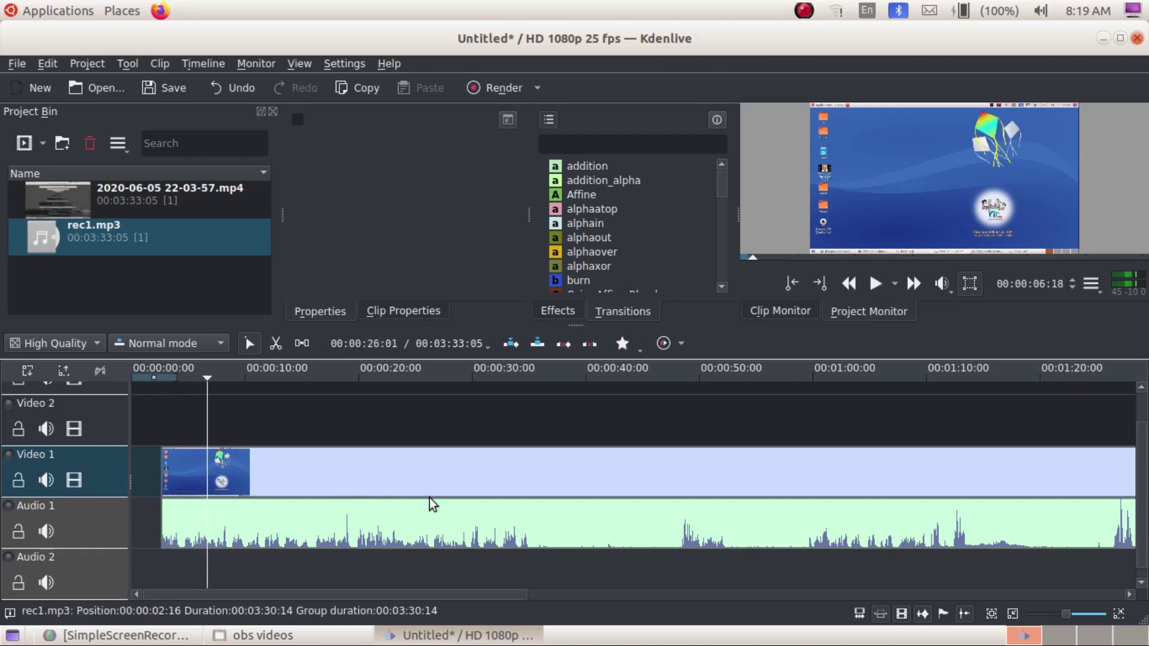
pyautogui.click(516, 440)
pyautogui.press('space')
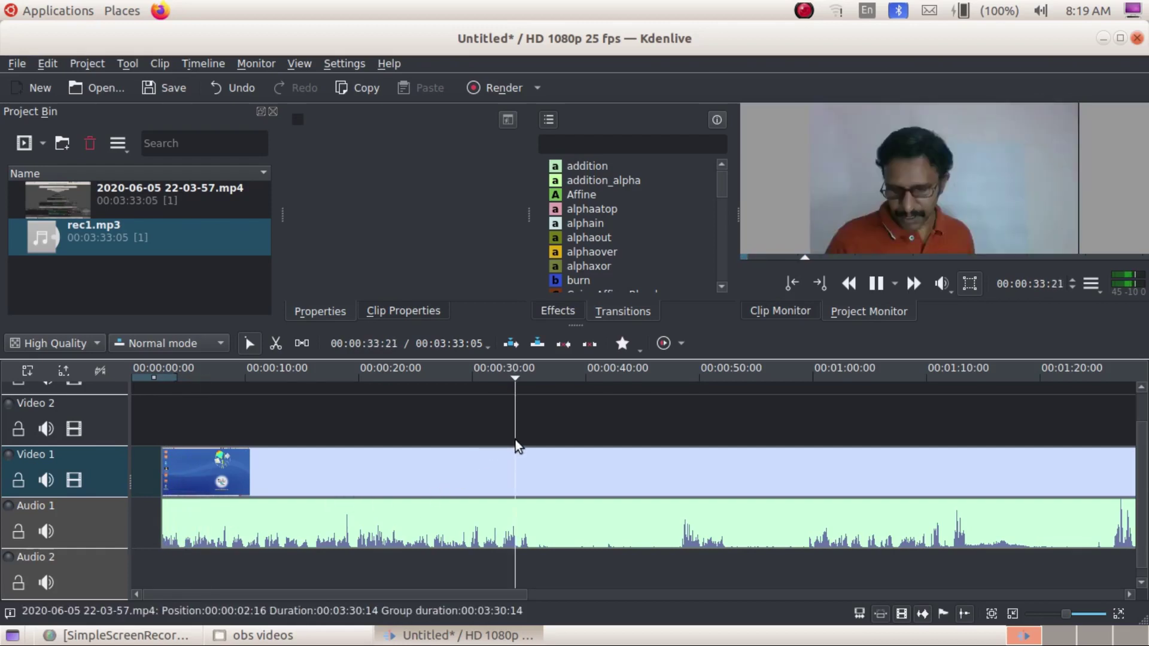
pyautogui.press('space')
# Step: Find where the recorder window reappears after the cone footage and cut the grouped clips at 00:00:17:10
pyautogui.click(267, 435)
pyautogui.press('space')
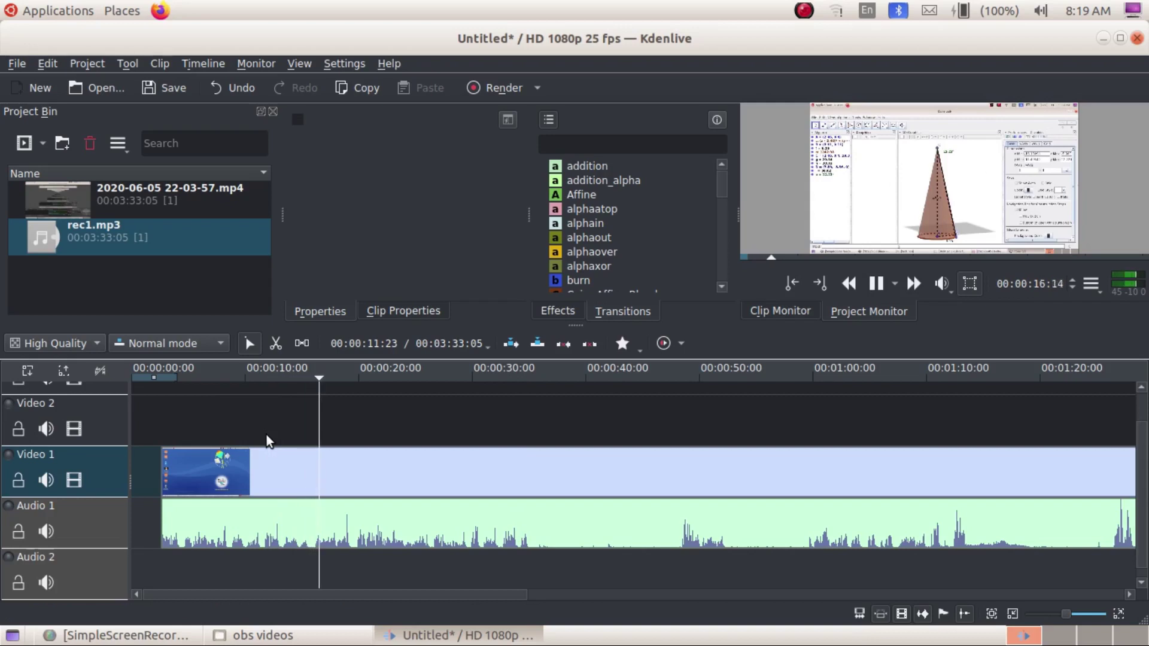
pyautogui.press('space')
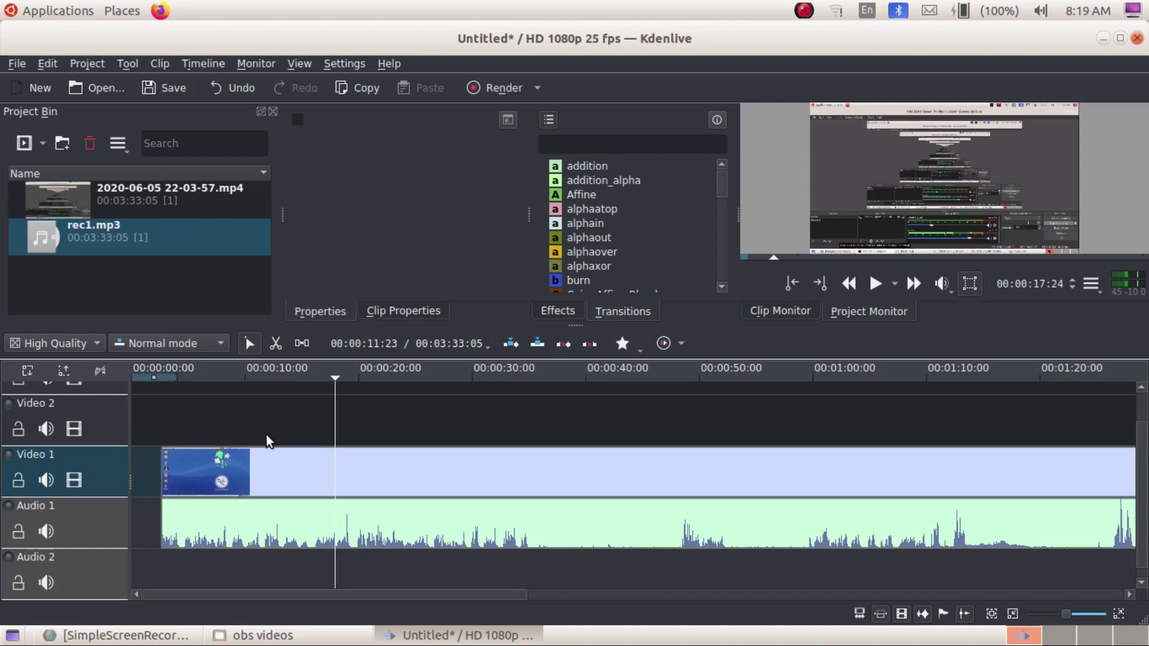
pyautogui.press('Left')
pyautogui.press('Left')
pyautogui.press('Left')
pyautogui.press('Left')
pyautogui.press('Left')
pyautogui.press('Left')
pyautogui.press('Left')
pyautogui.press('Left')
pyautogui.press('Left')
pyautogui.press('Left')
pyautogui.press('Left')
pyautogui.press('Left')
pyautogui.press('Left')
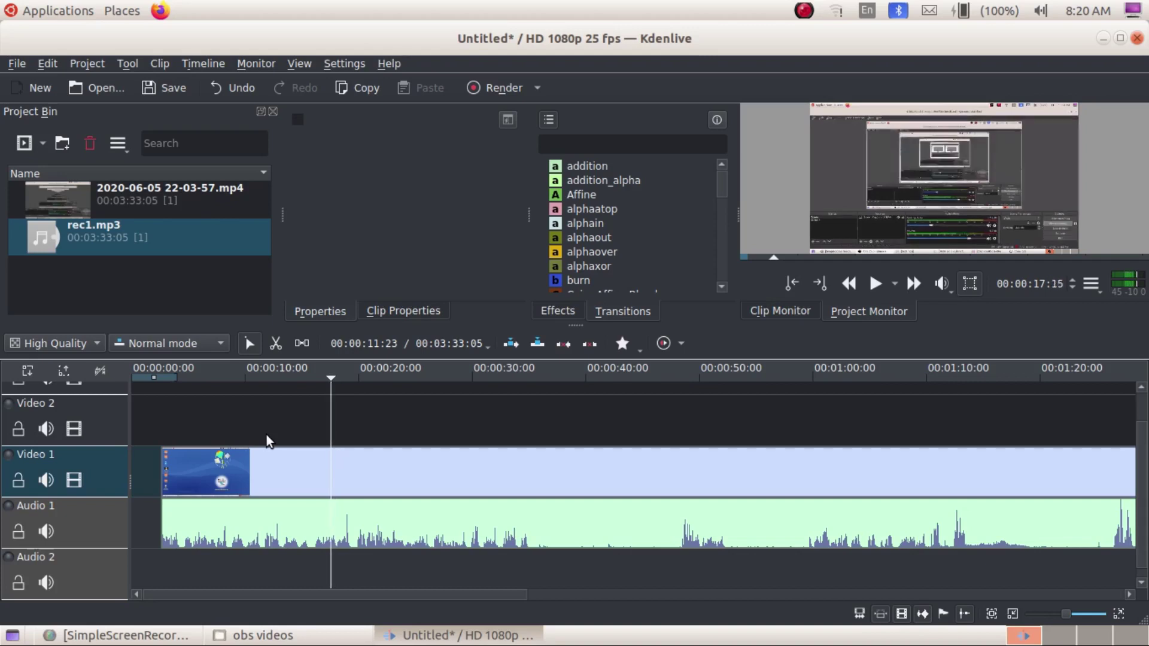
pyautogui.press('Left')
pyautogui.press('Left')
pyautogui.press('Left')
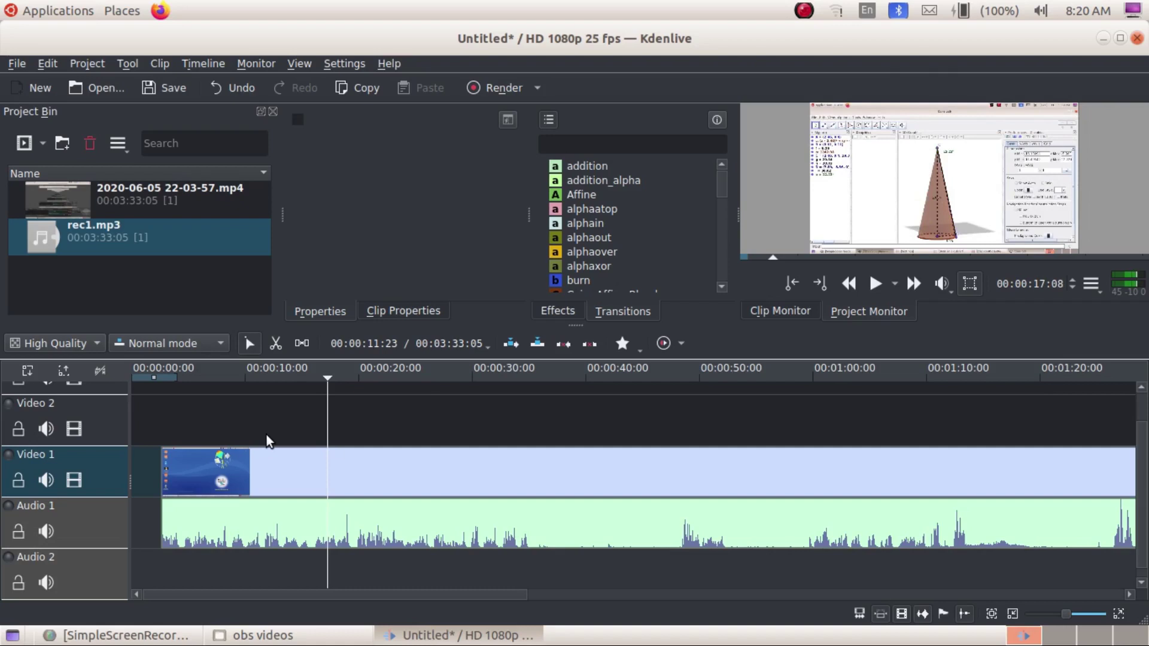
pyautogui.click(282, 350)
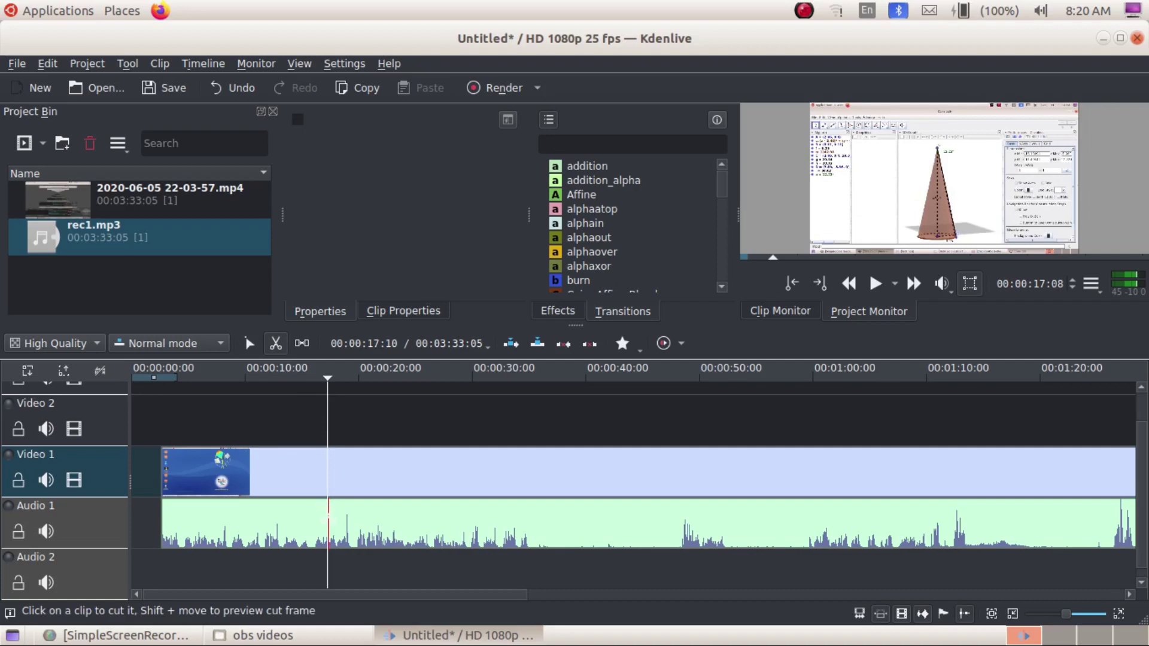
pyautogui.click(328, 522)
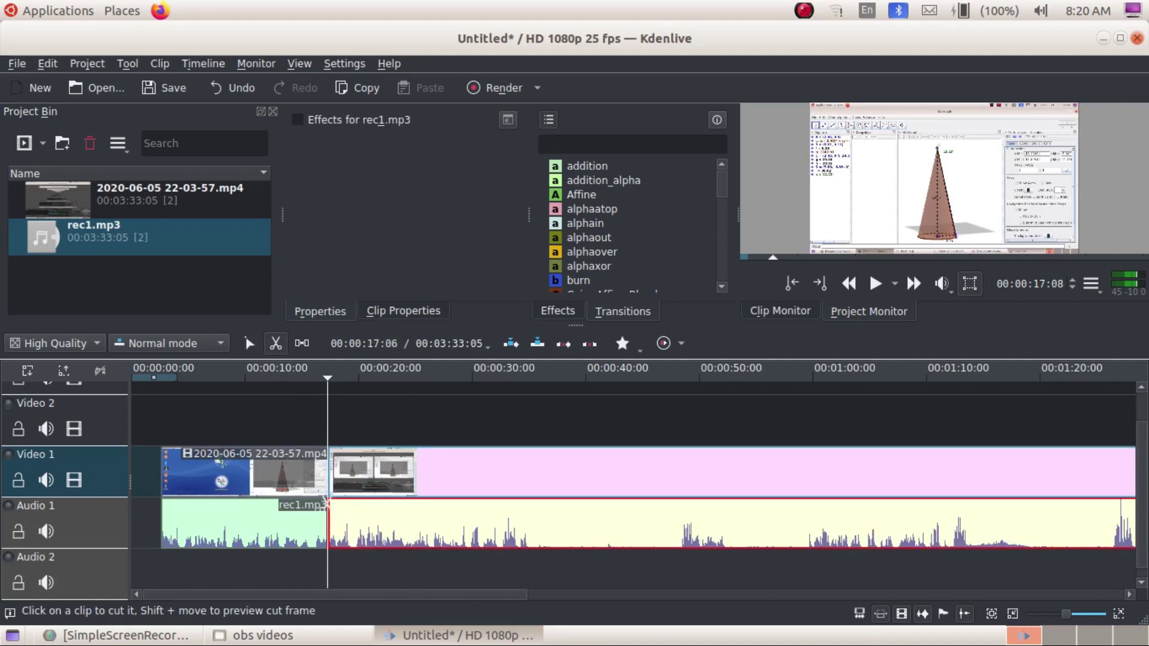
# Step: Play on to where the webcam footage starts and cut the grouped clips at 00:00:22:05
pyautogui.press('space')
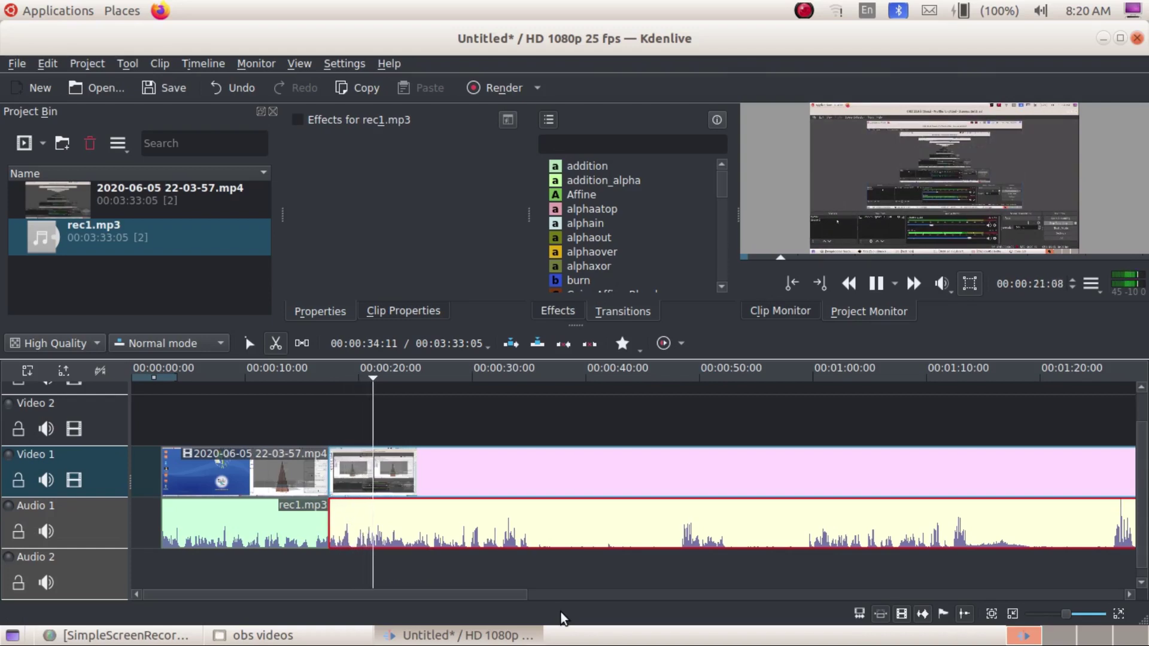
pyautogui.press('space')
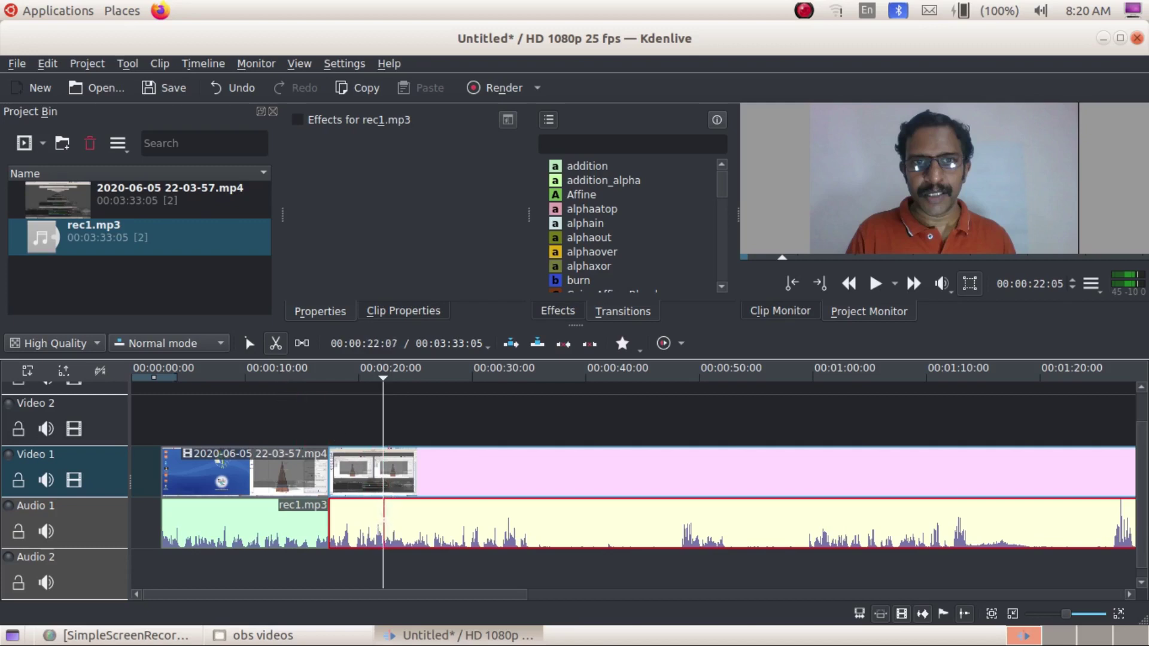
pyautogui.click(384, 525)
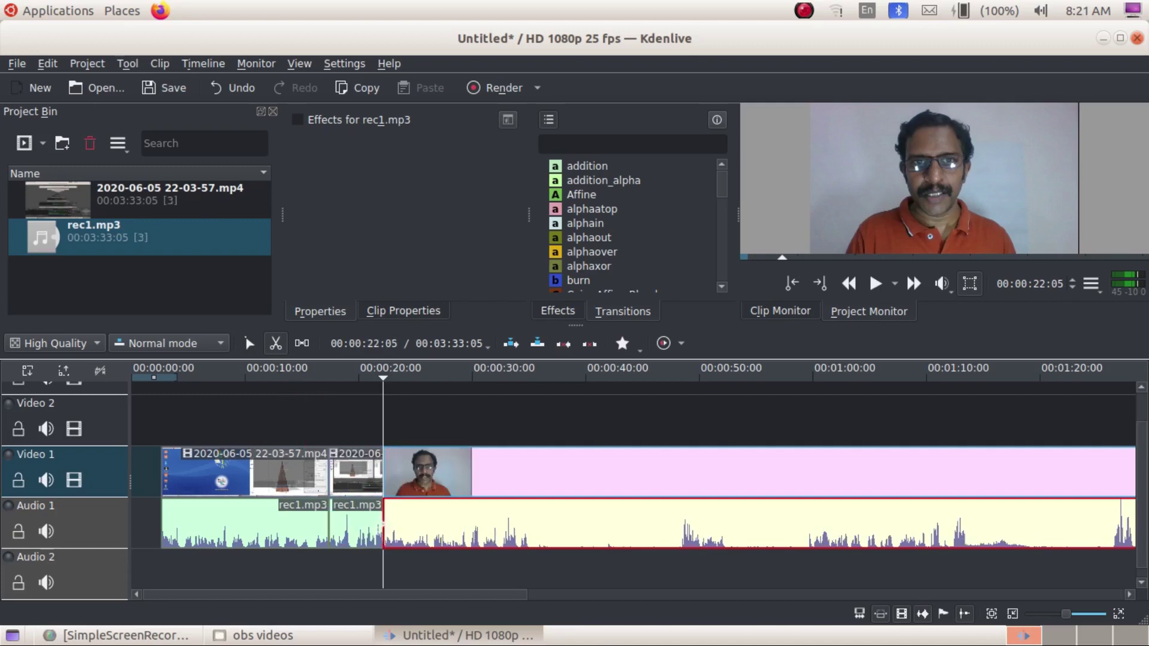
# Step: Delete the unwanted segment between the two cuts and move the following grouped clips earlier to close the gap
pyautogui.click(249, 343)
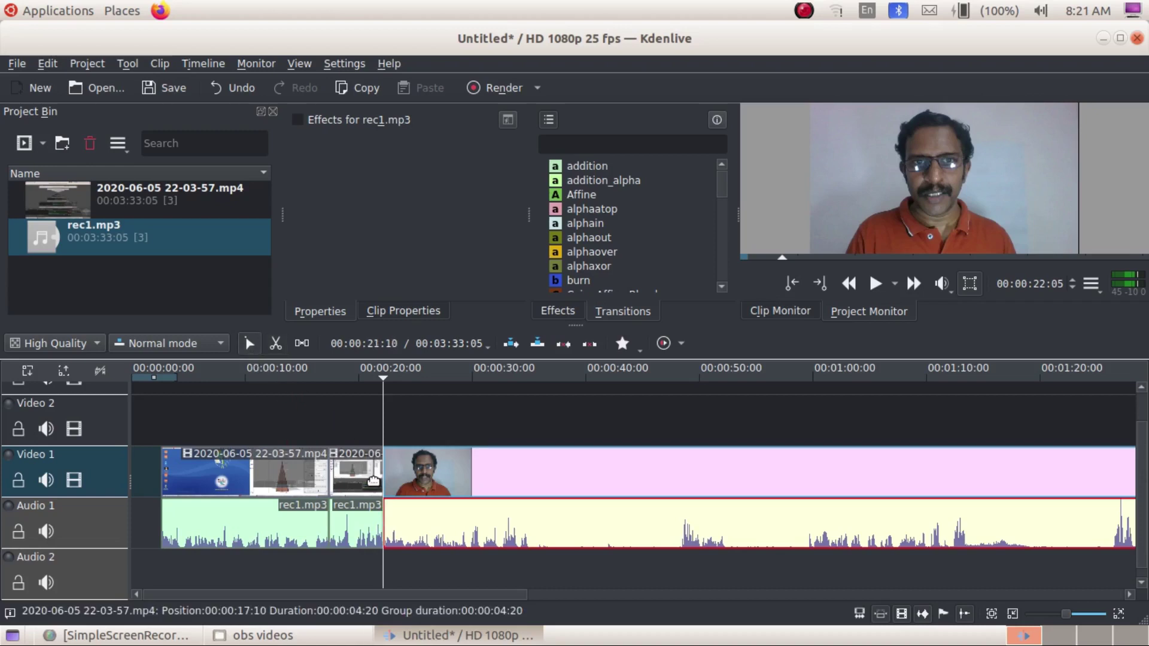
pyautogui.click(376, 482)
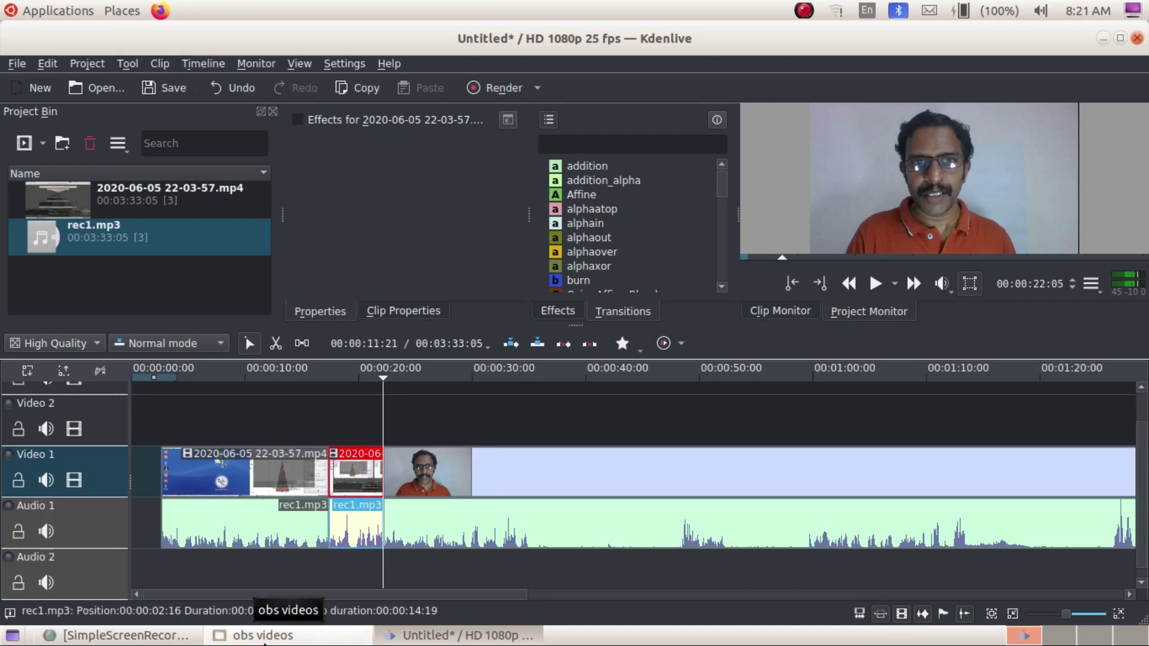
pyautogui.press('Delete')
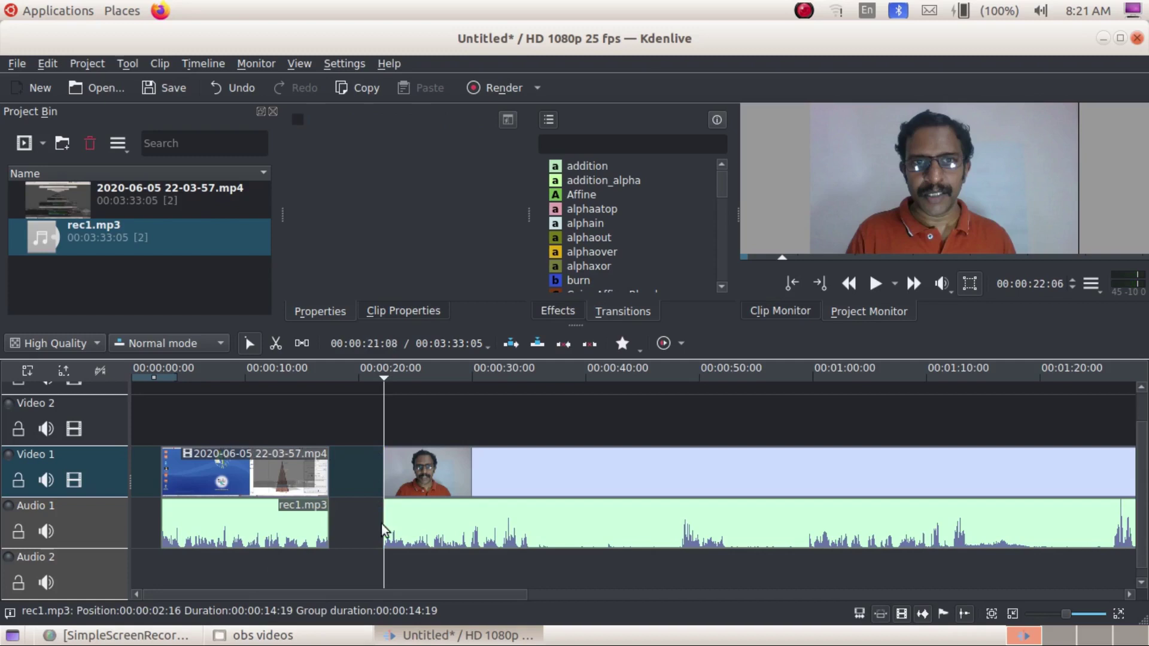
pyautogui.click(532, 482)
pyautogui.moveTo(532, 482); pyautogui.dragTo(480, 480)
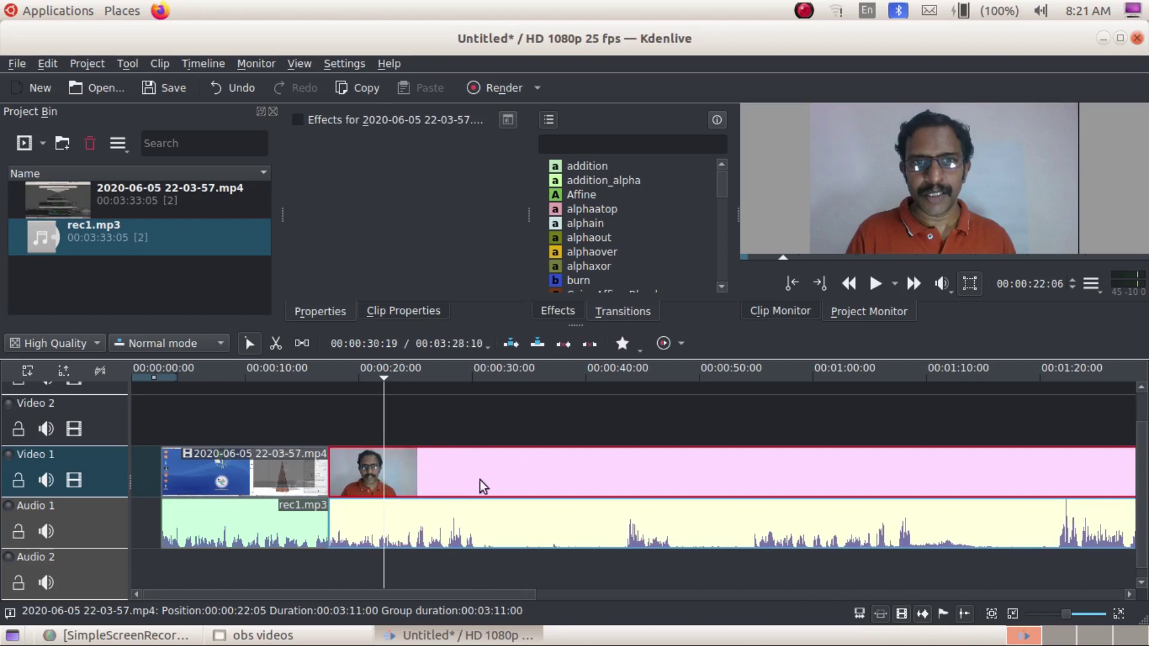
# Step: Play across the new join from about 00:00:16 to check the transition, and pause playback
pyautogui.click(314, 431)
pyautogui.click(313, 432)
pyautogui.press('space')
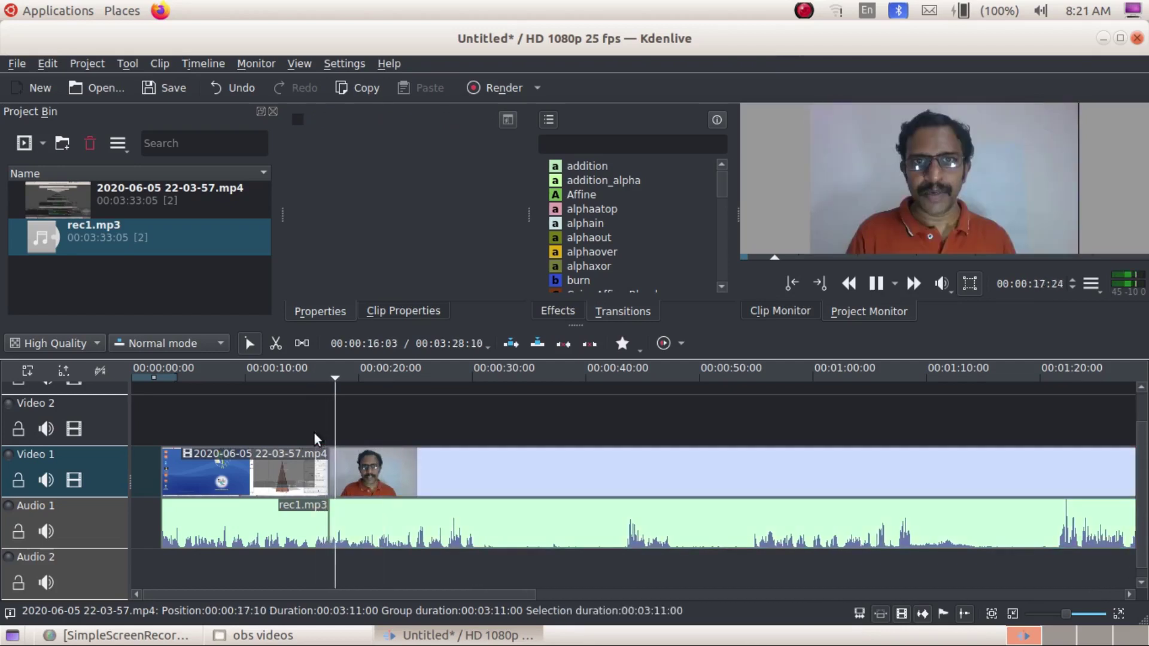
pyautogui.press('space')
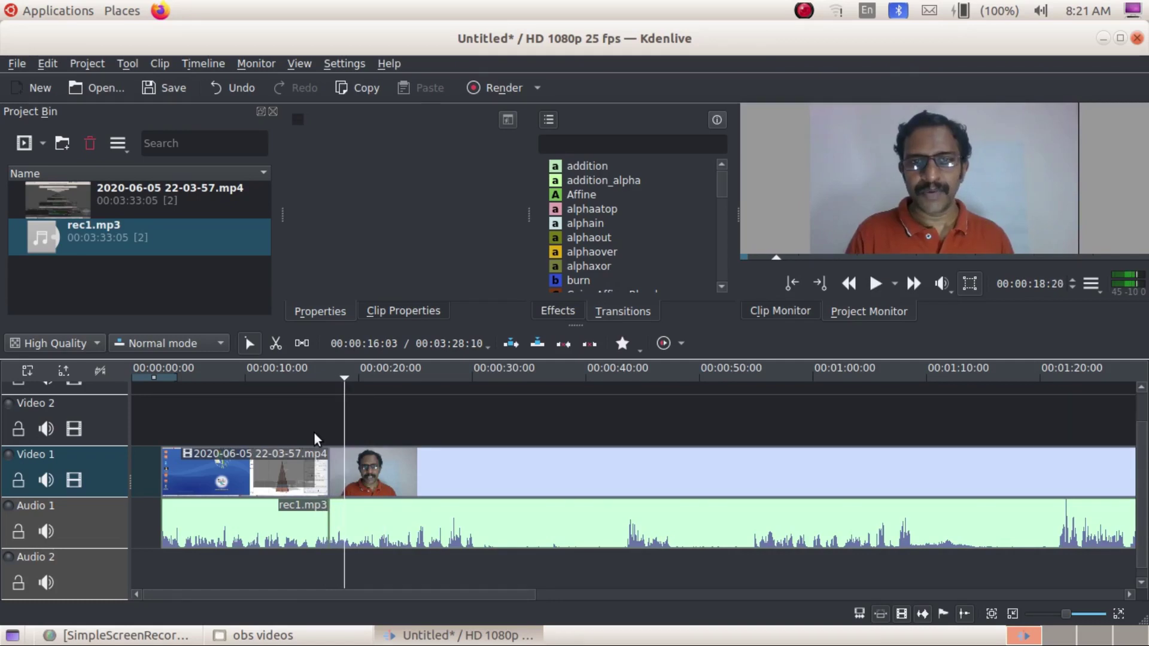